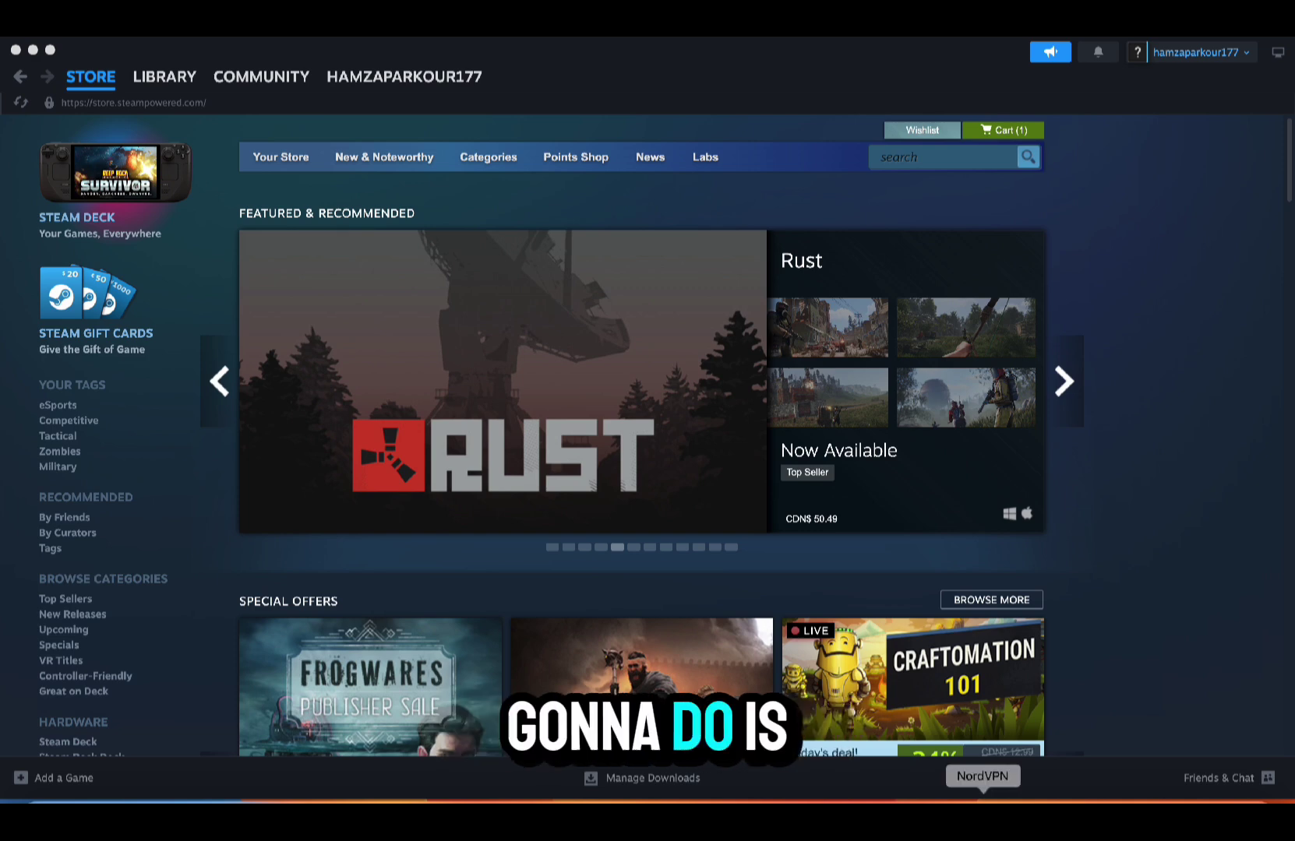
# Step: Switch to NordVPN, search the country list for "turk" and connect to the Turkey (Istanbul) server
pyautogui.click(983, 803)
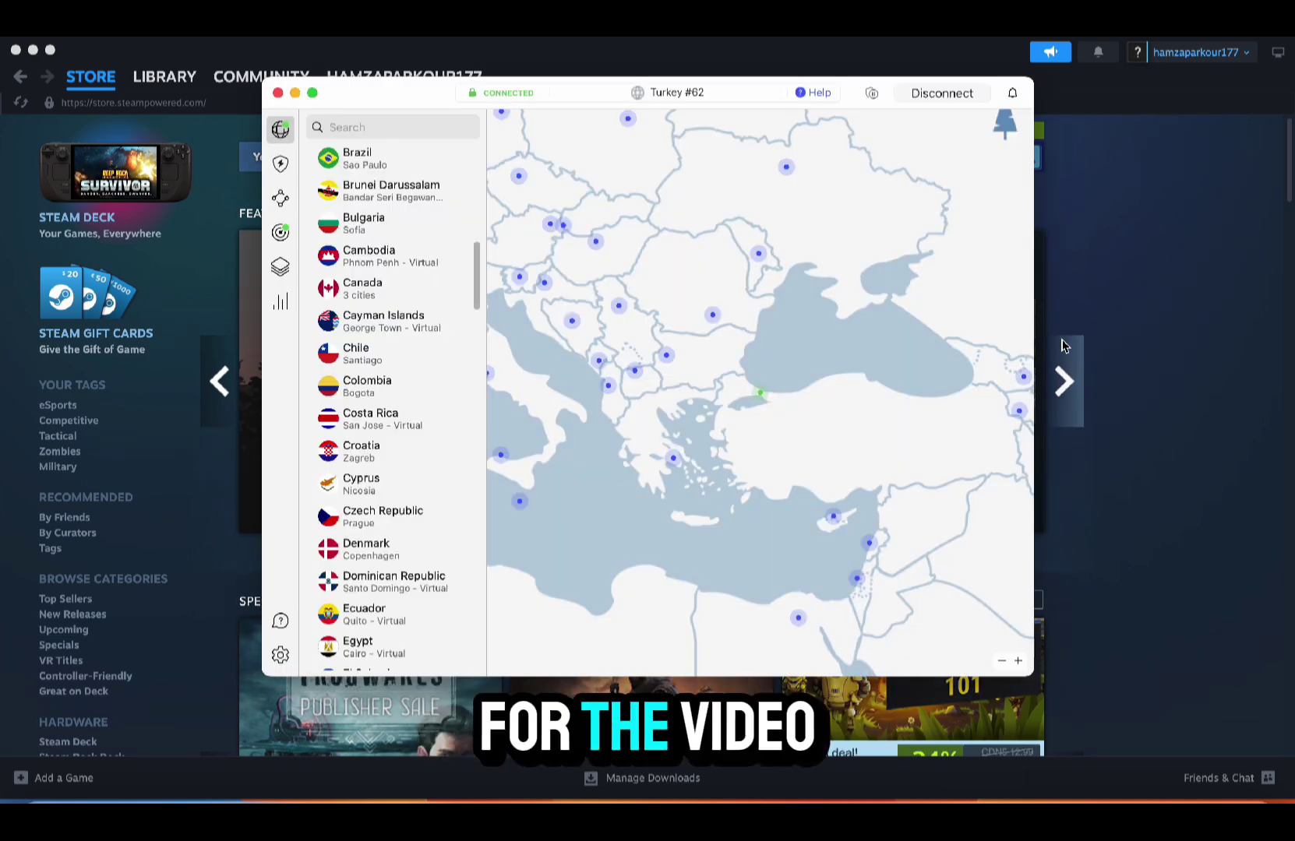
pyautogui.click(382, 127)
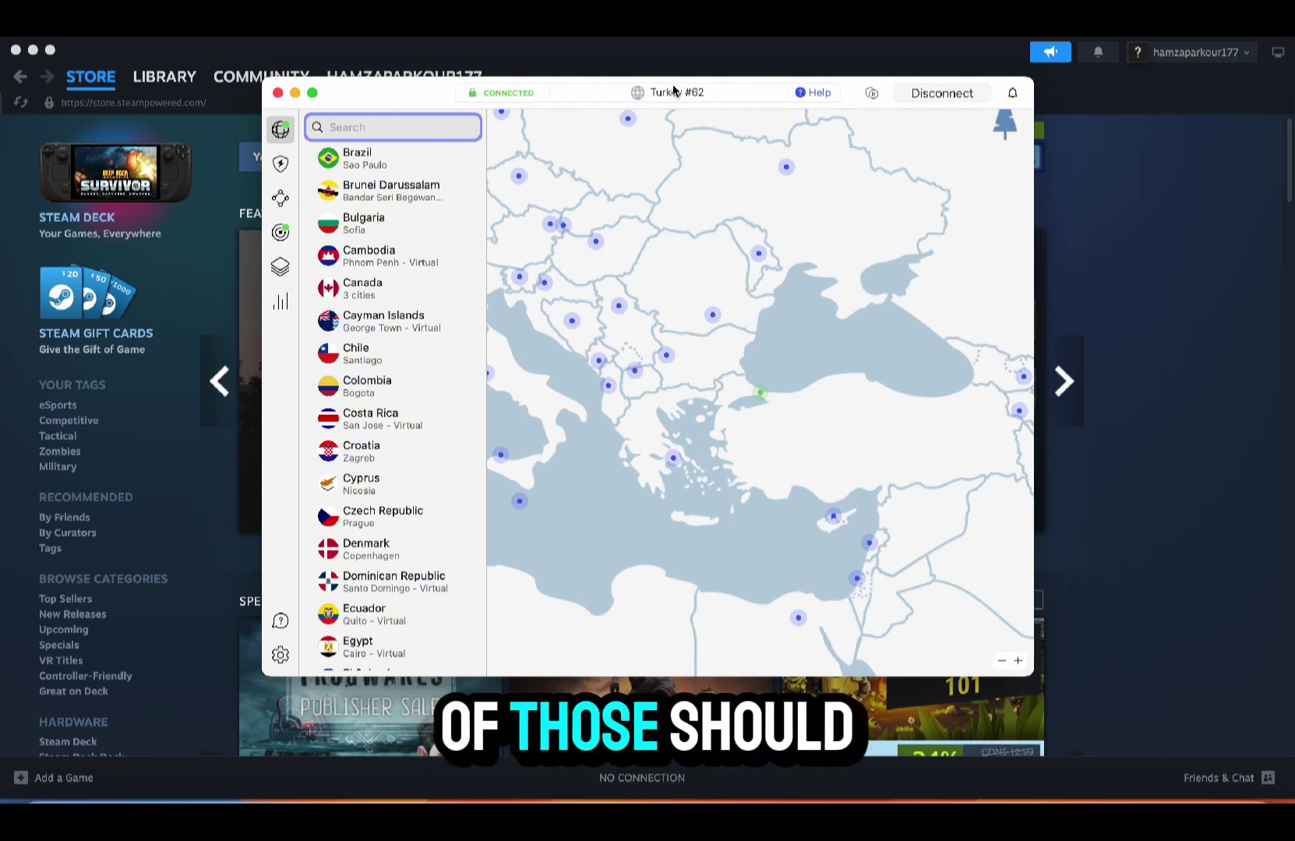
pyautogui.scroll(2, 654, 230)
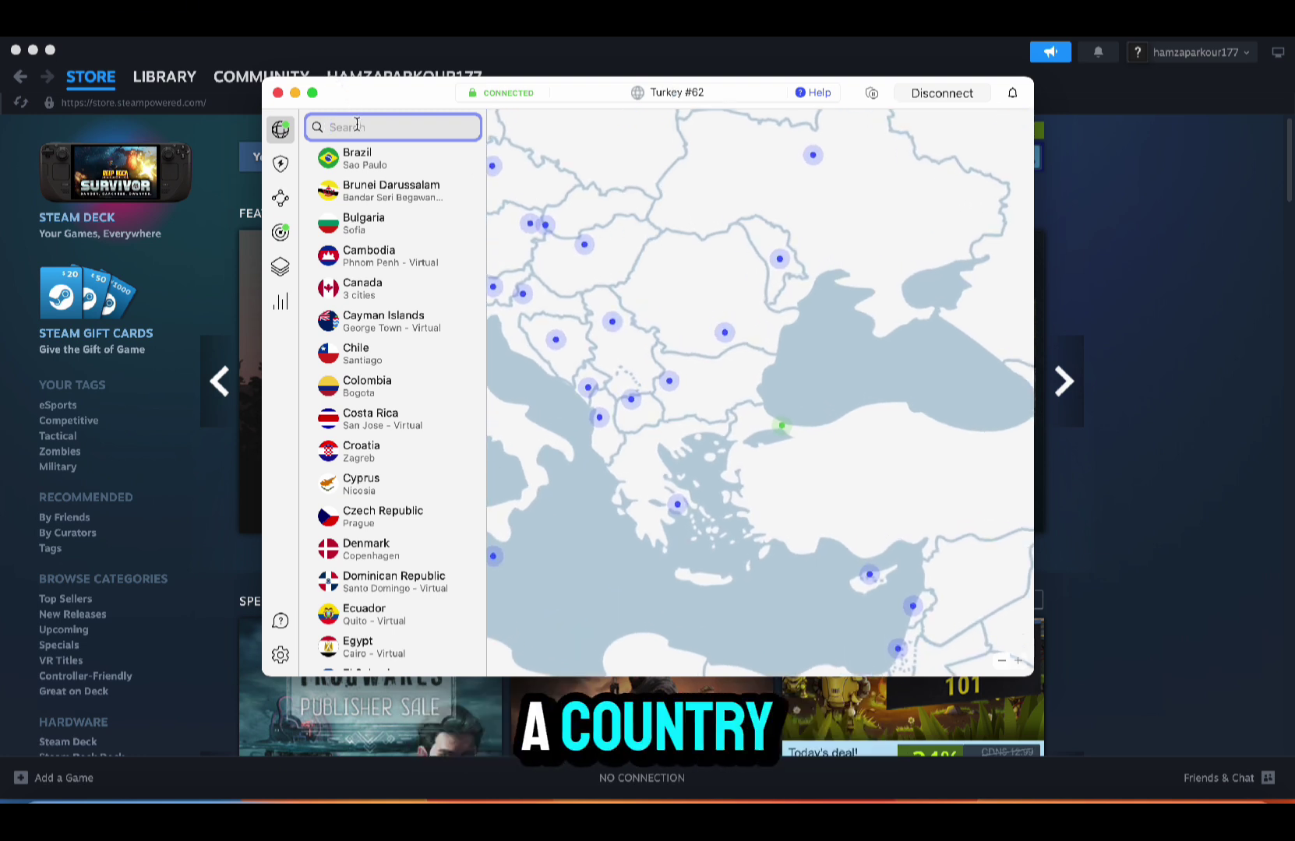
pyautogui.write('turk')
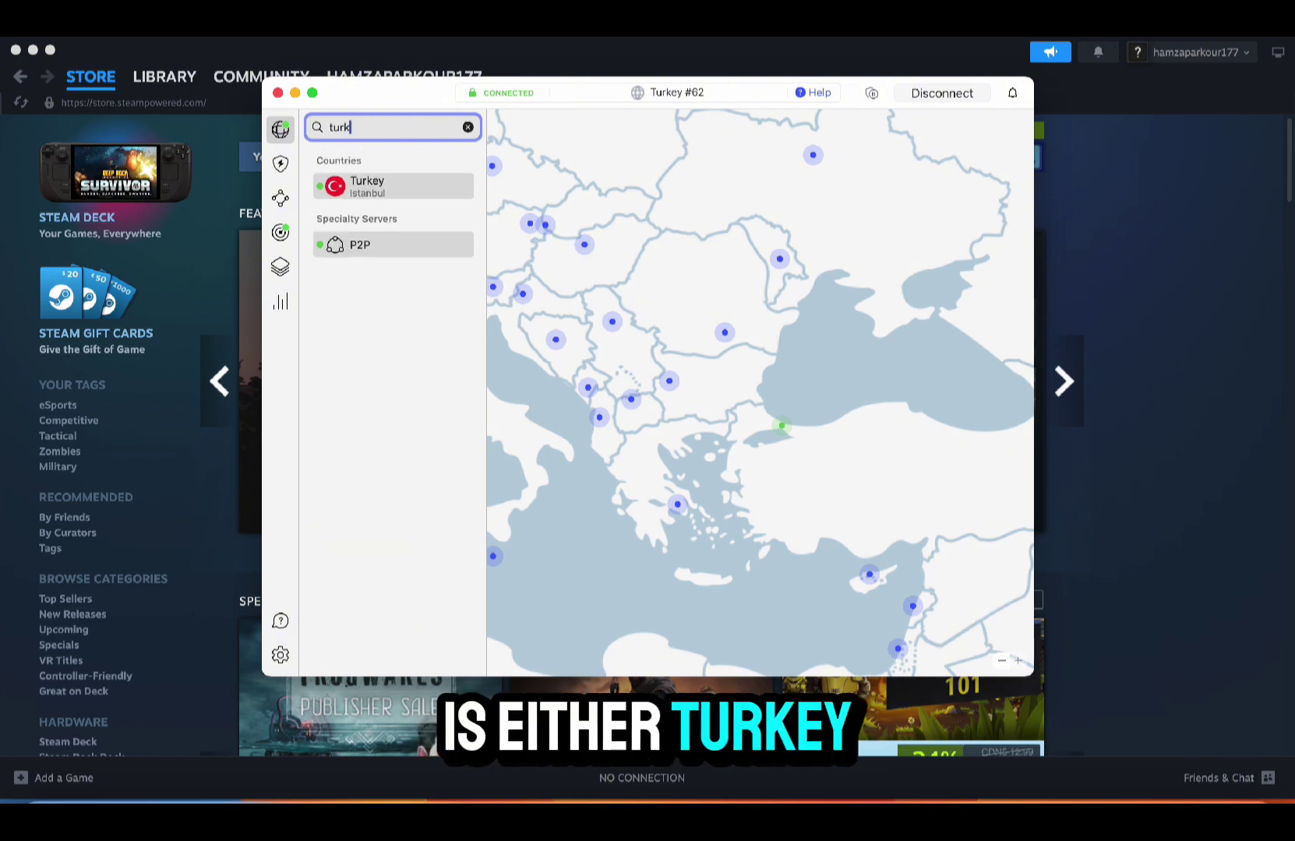
pyautogui.click(360, 186)
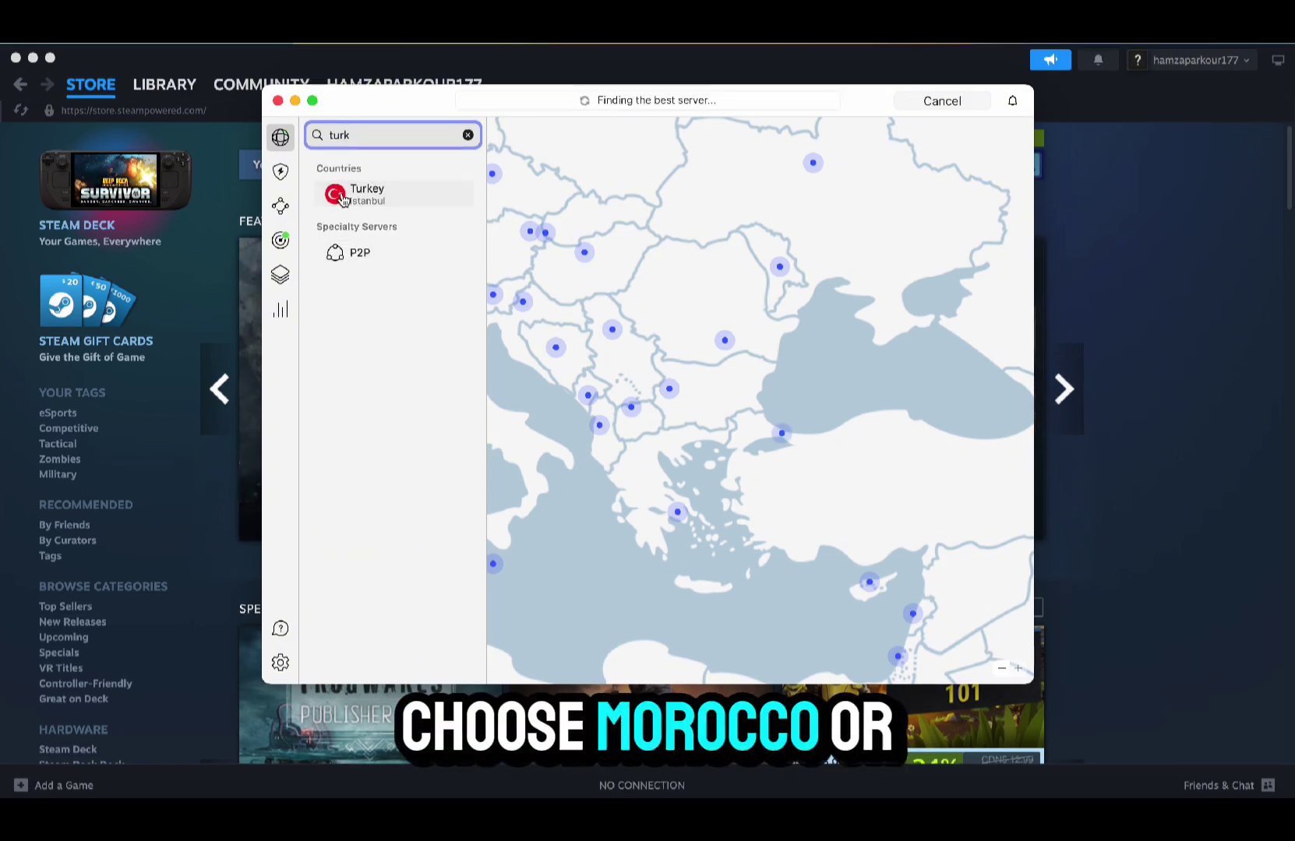
# Step: Replace the country search with "mor" and connect the VPN to Morocco (Rabat)
pyautogui.click(467, 135)
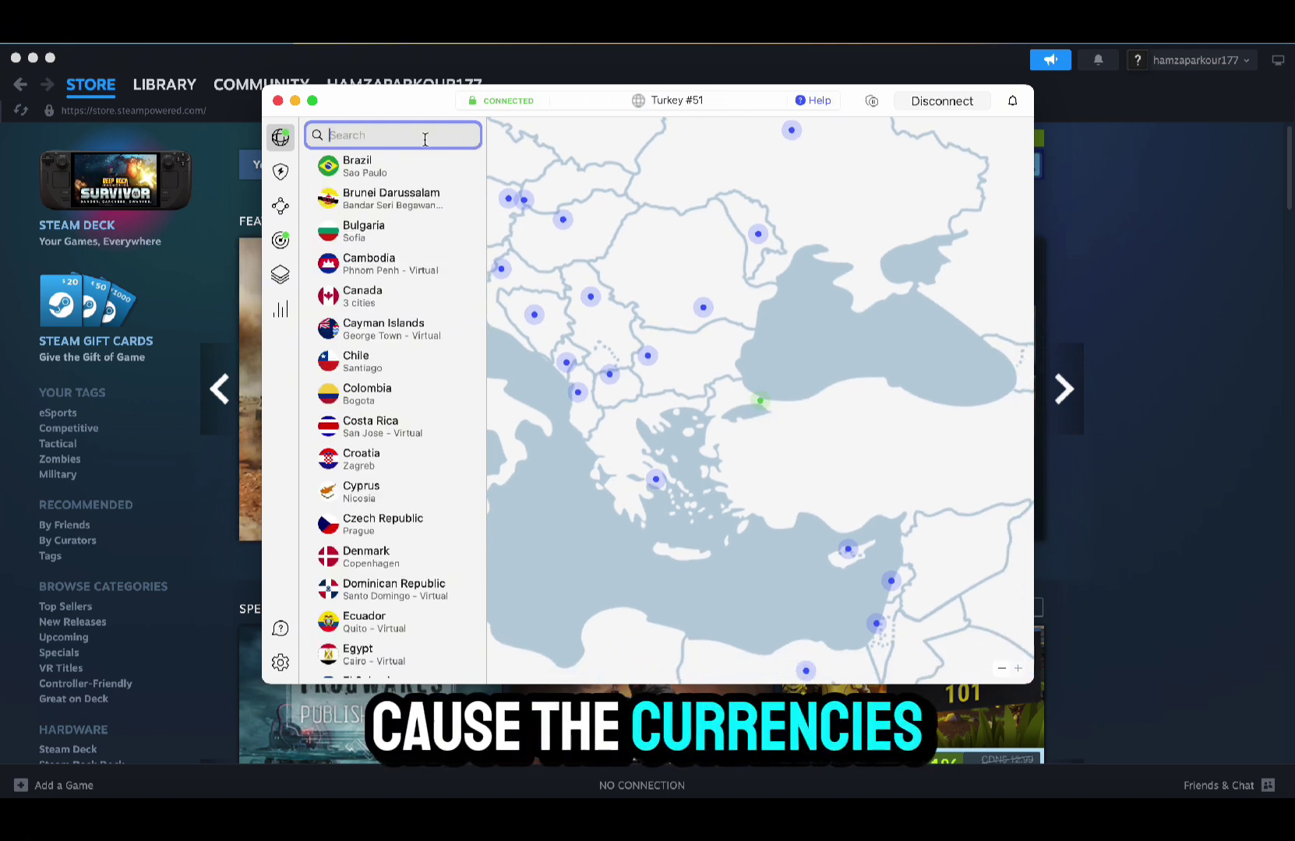
pyautogui.write('morroc')
pyautogui.press('BackSpace')
pyautogui.press('BackSpace')
pyautogui.press('BackSpace')
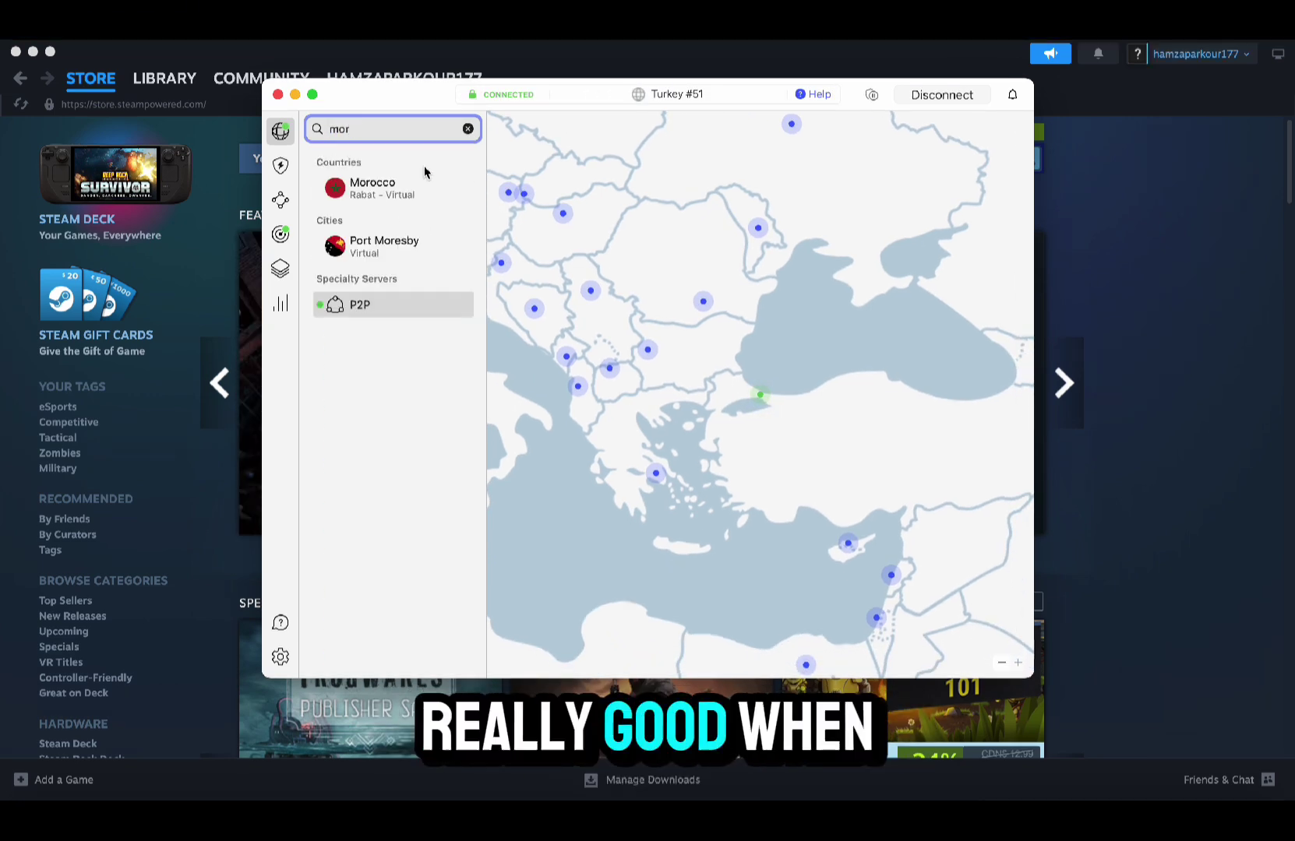
pyautogui.click(399, 194)
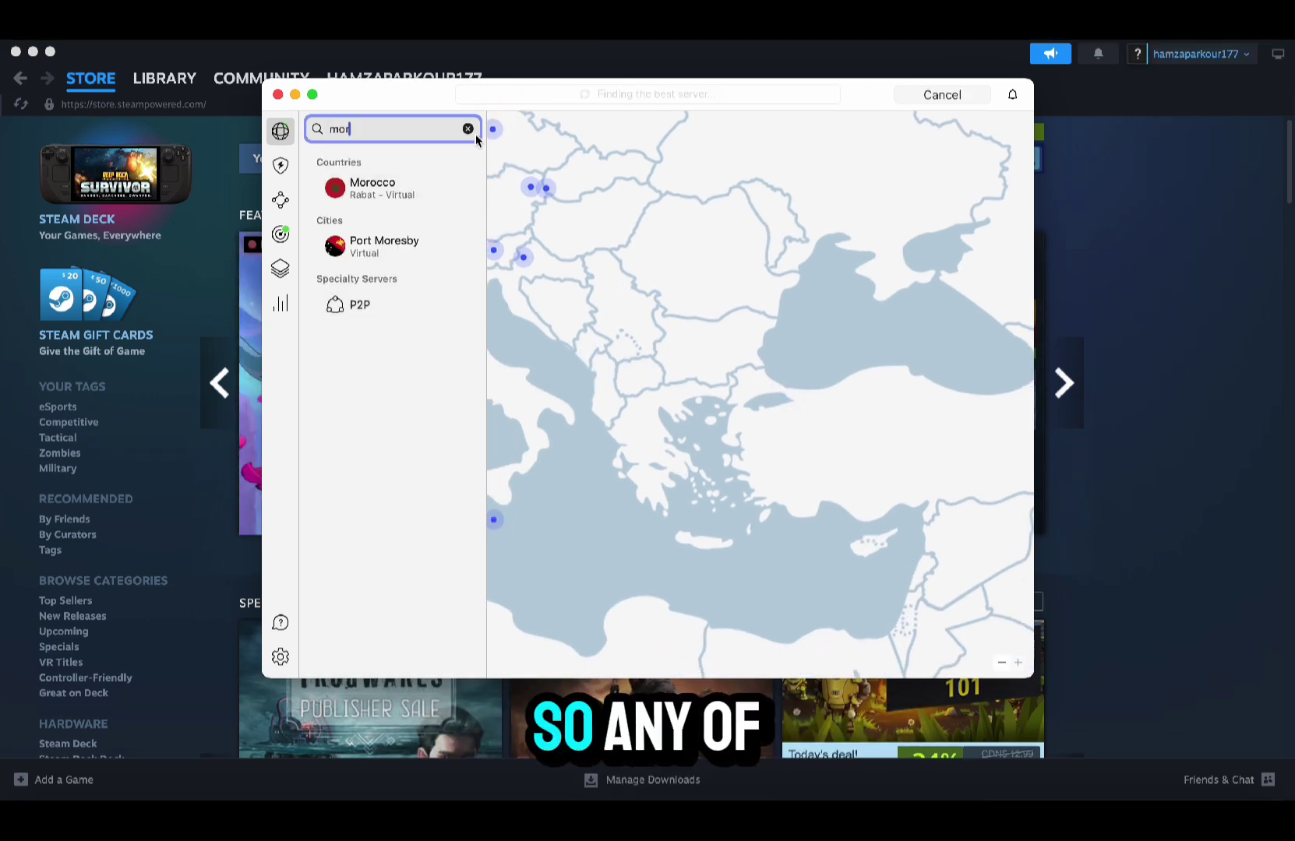
# Step: Search the VPN countries for "ban" and connect to Bangladesh (Dhaka)
pyautogui.click(468, 130)
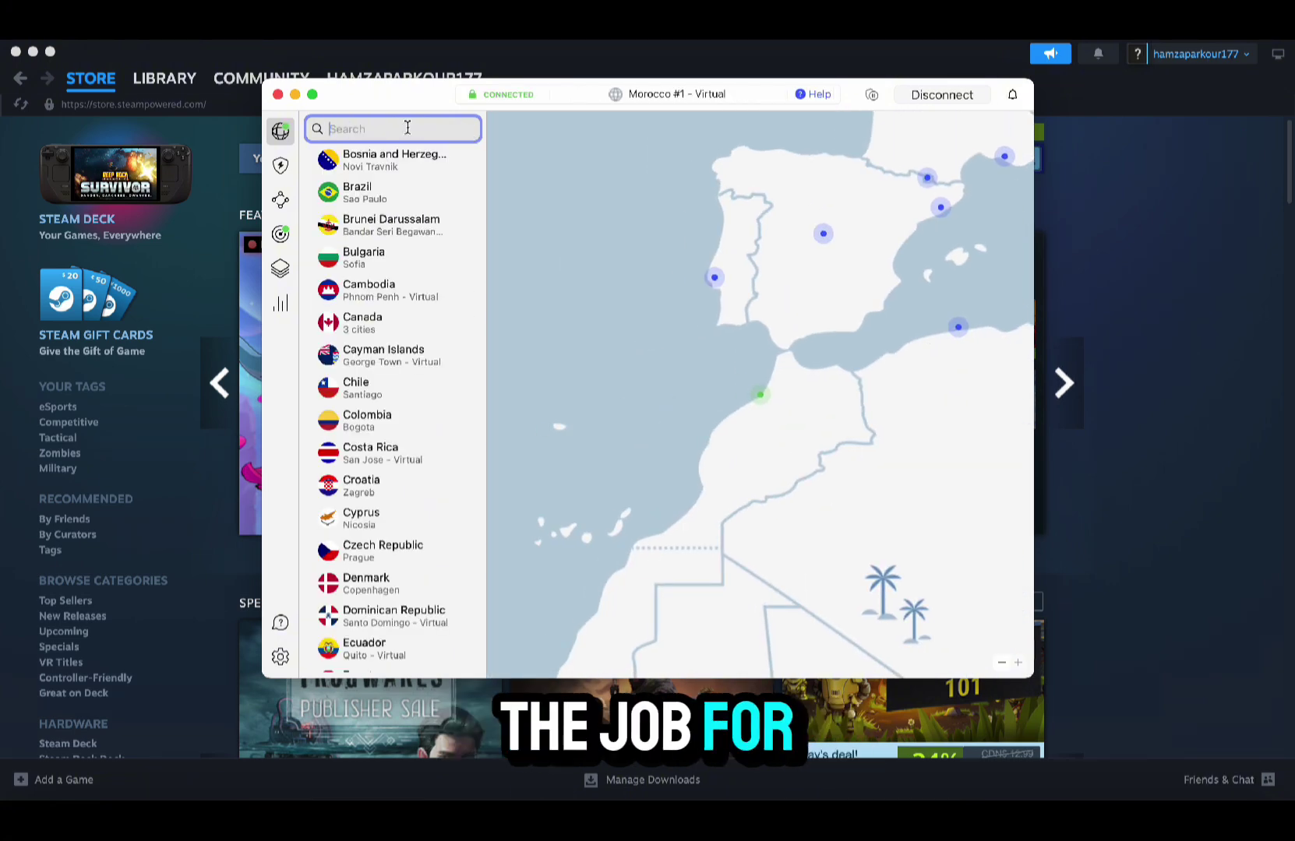
pyautogui.write('ban')
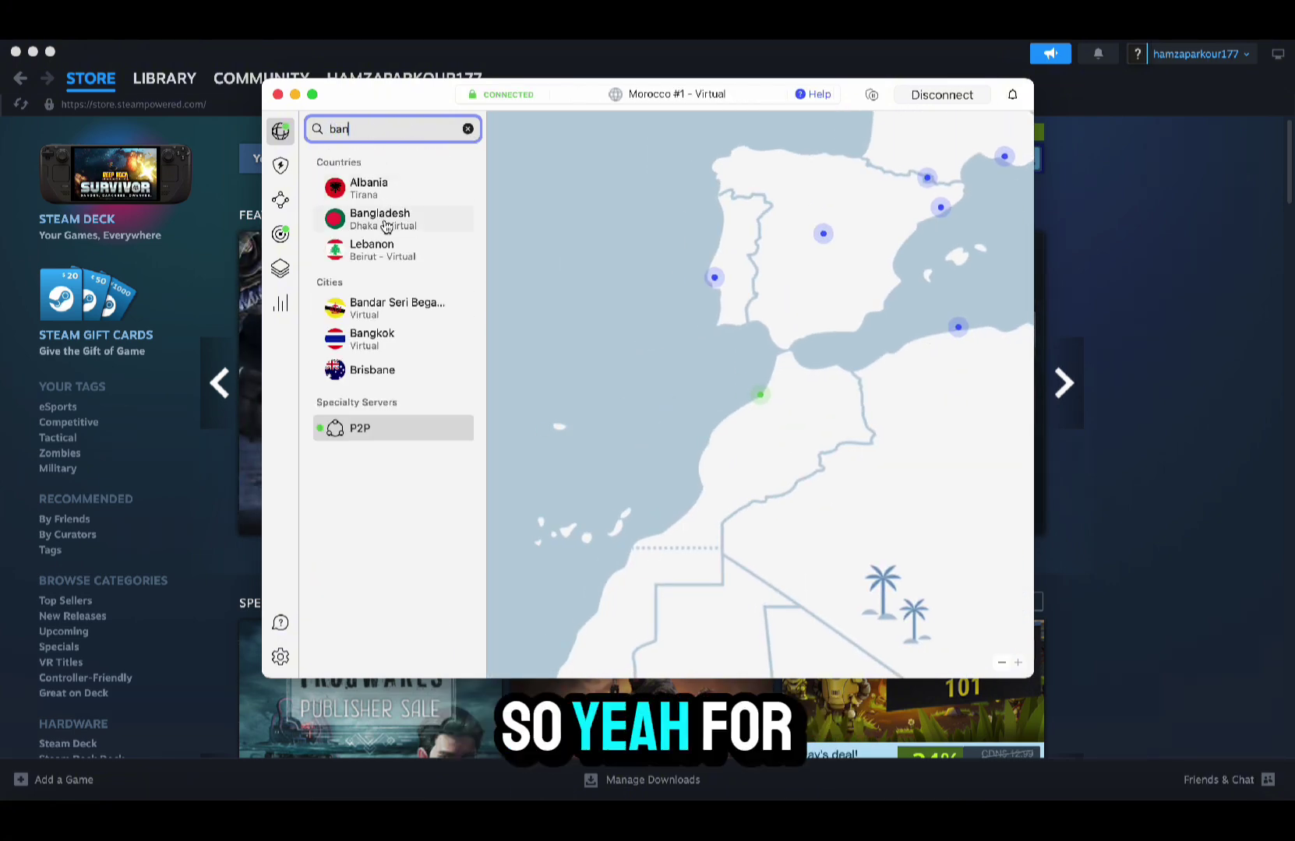
pyautogui.click(386, 221)
# Step: Search for "turkey", connect the VPN back to Turkey (Istanbul) and close the NordVPN window
pyautogui.click(467, 129)
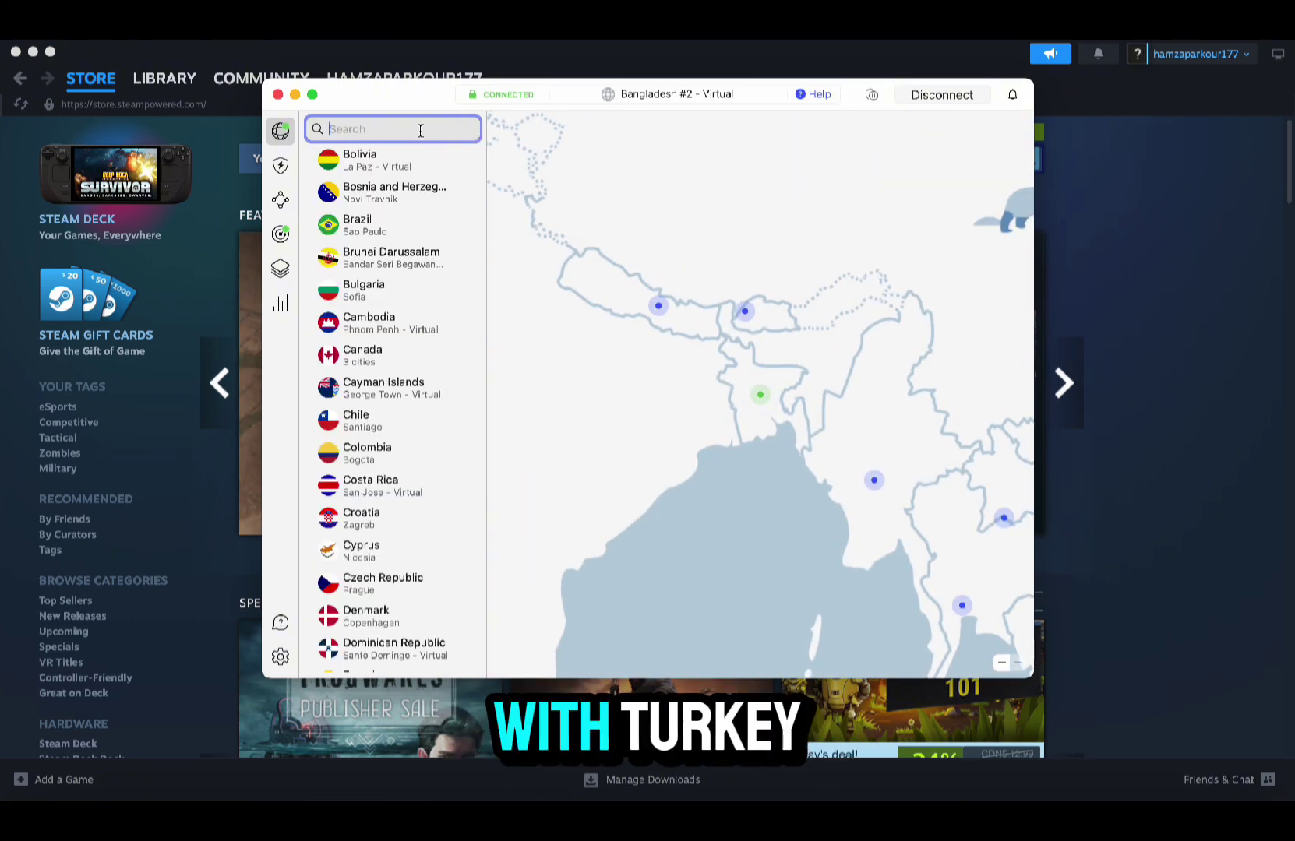
pyautogui.write('turkey')
pyautogui.click(446, 191)
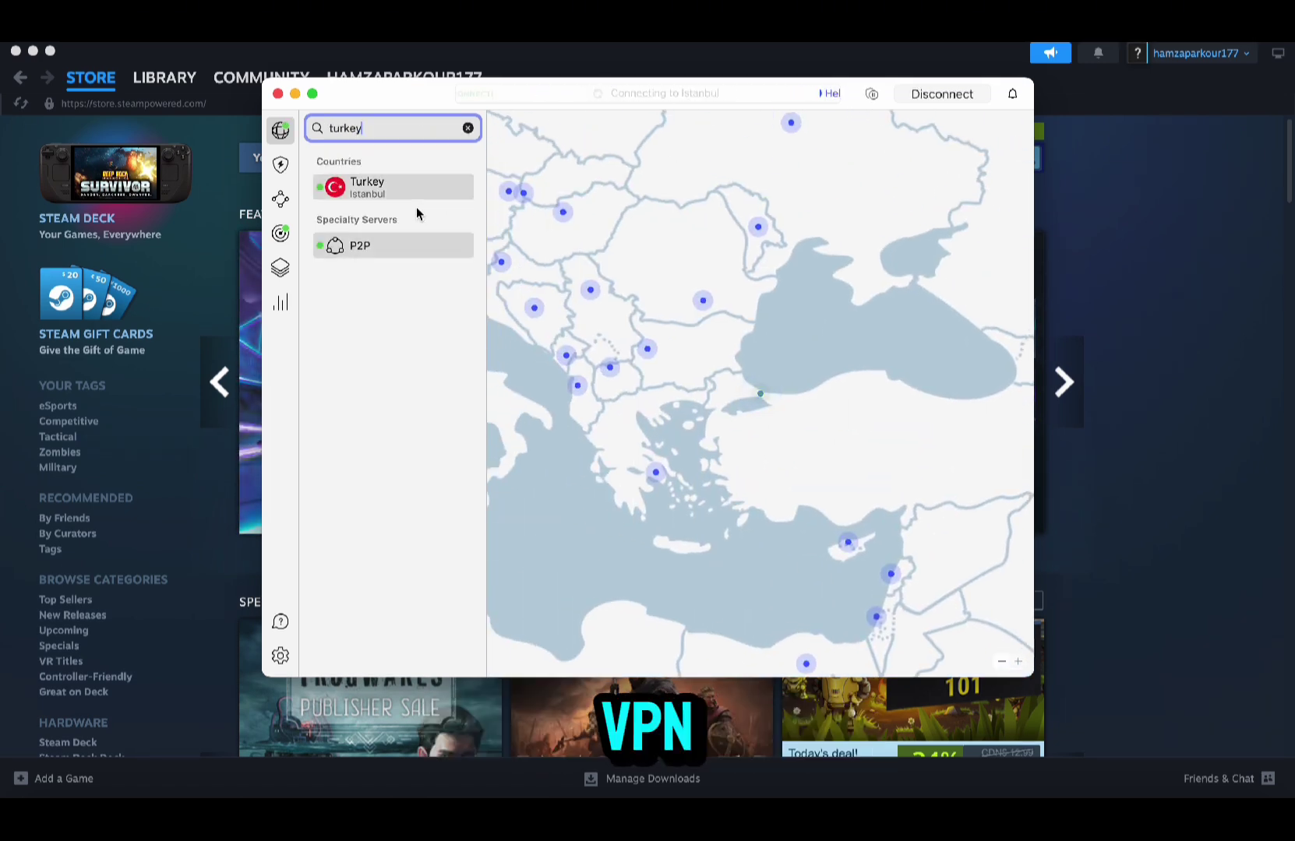
pyautogui.click(278, 94)
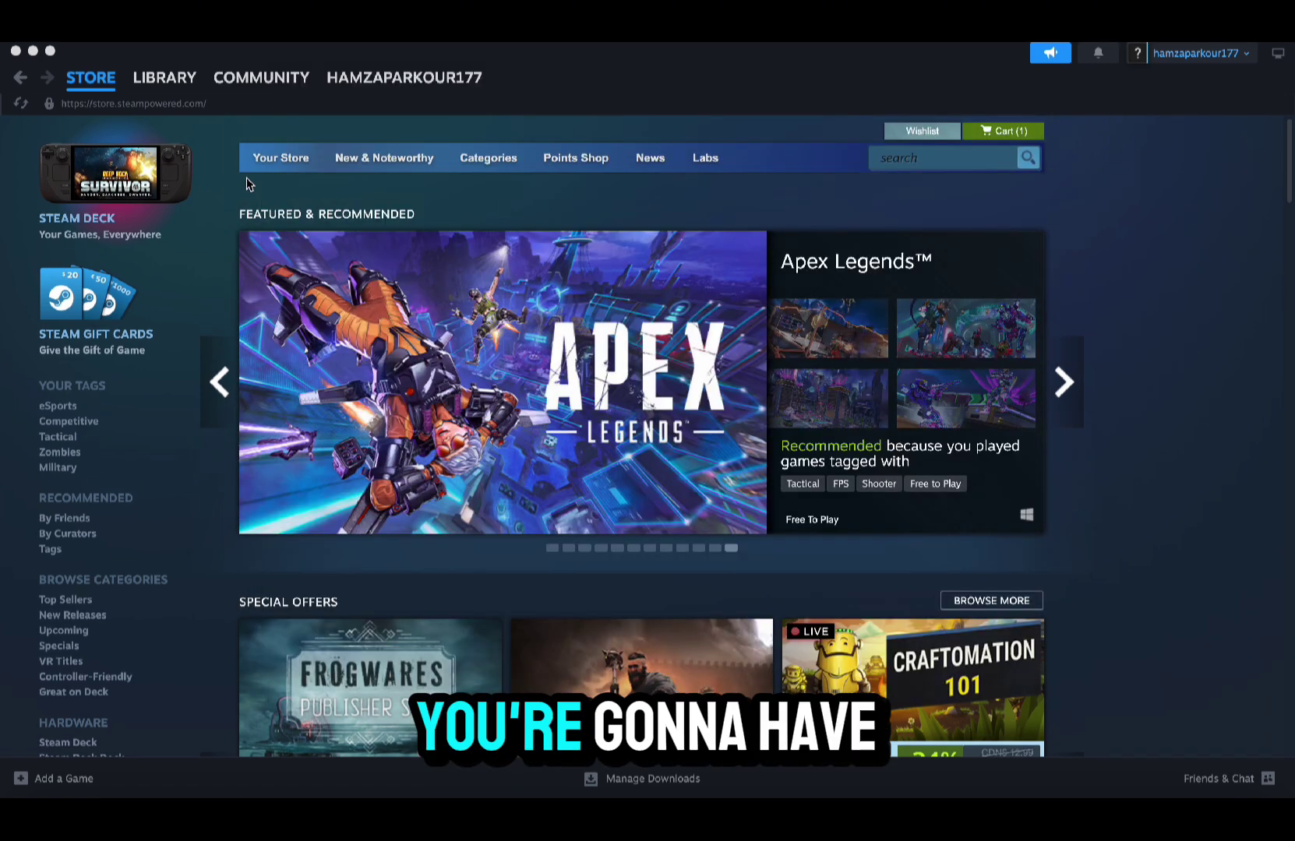
# Step: Close the Steam window, reopen Steam and enlarge its window to fill the screen
pyautogui.click(16, 52)
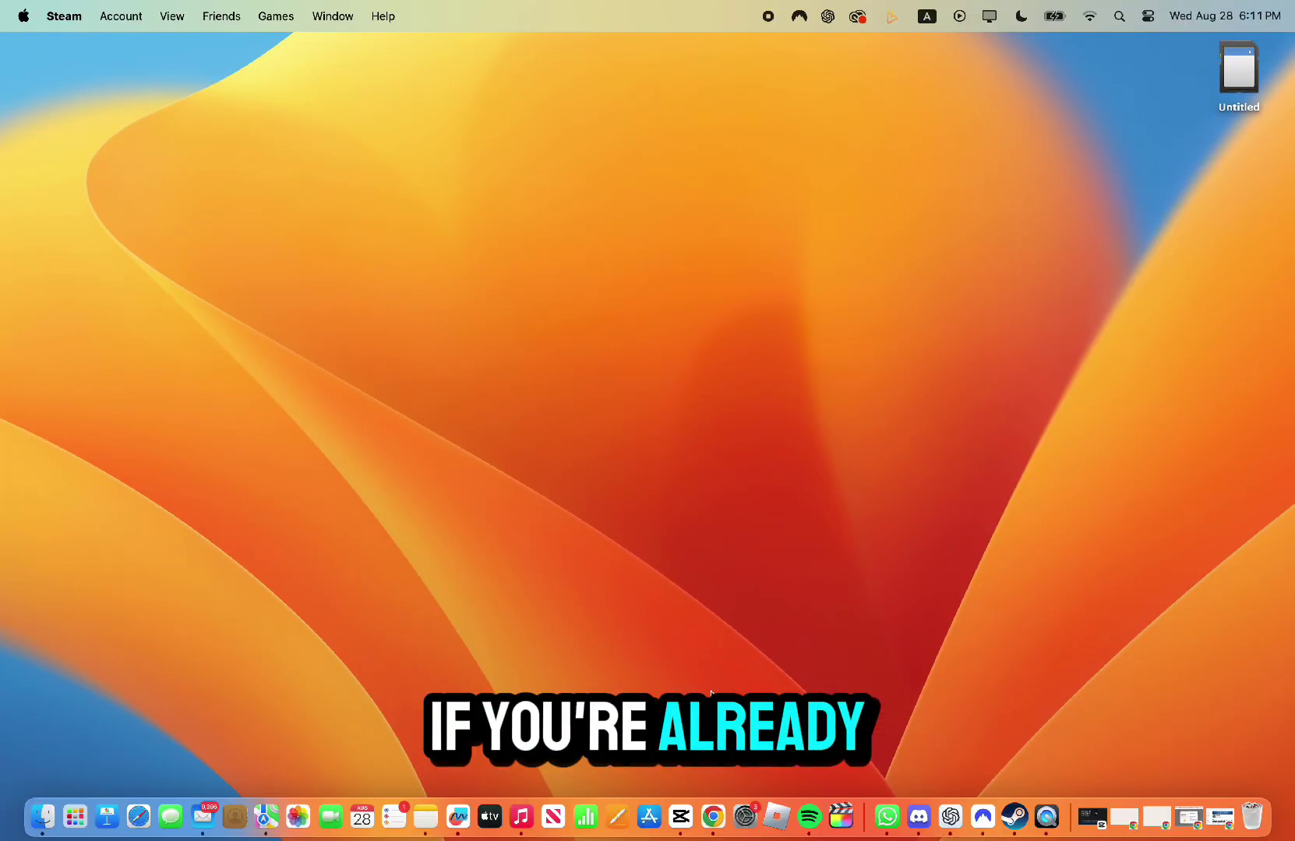
pyautogui.click(1016, 831)
pyautogui.click(177, 119)
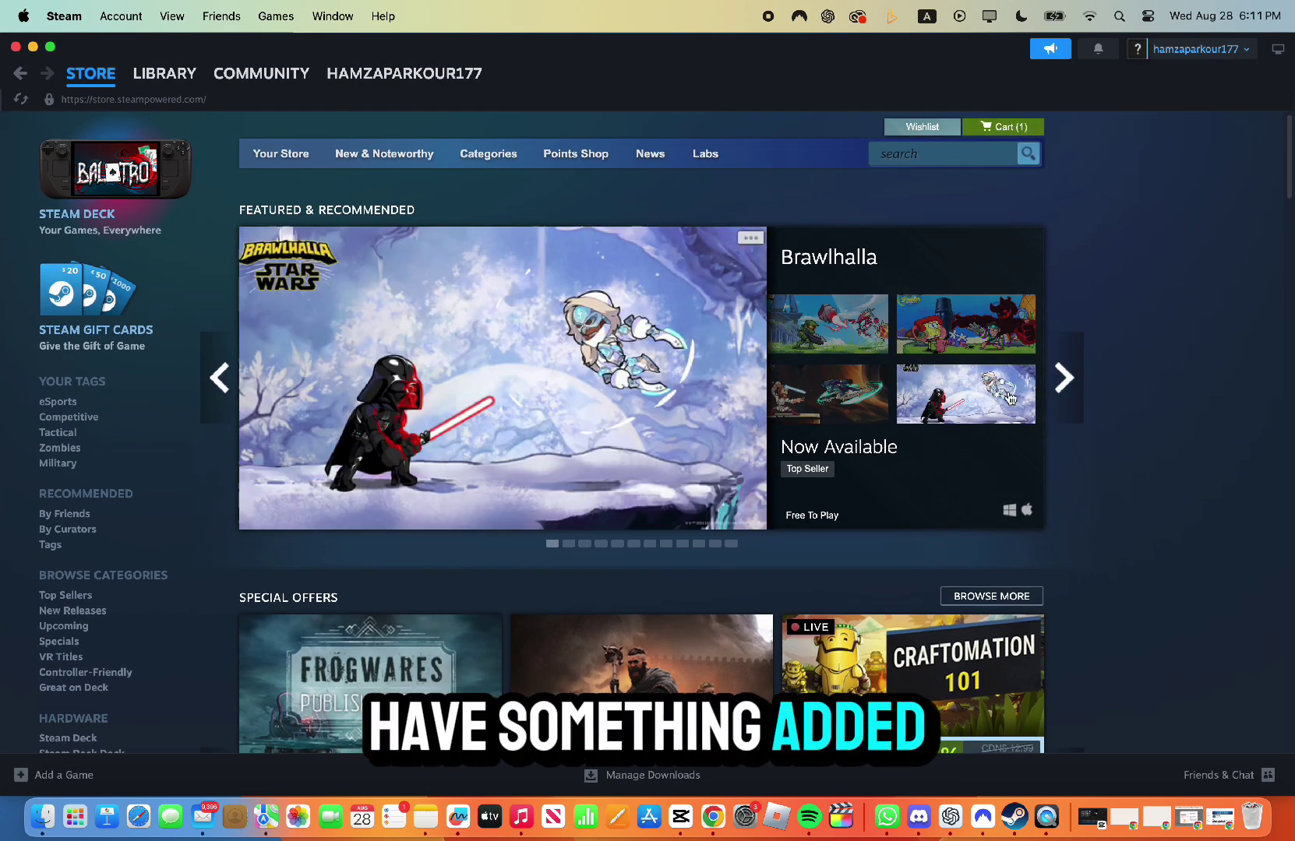
# Step: In the shopping cart, change the store country to Turkey ($) with a billing address in Turkey and review the estimated total
pyautogui.scroll(-4, 725, 536)
pyautogui.scroll(-4, 725, 536)
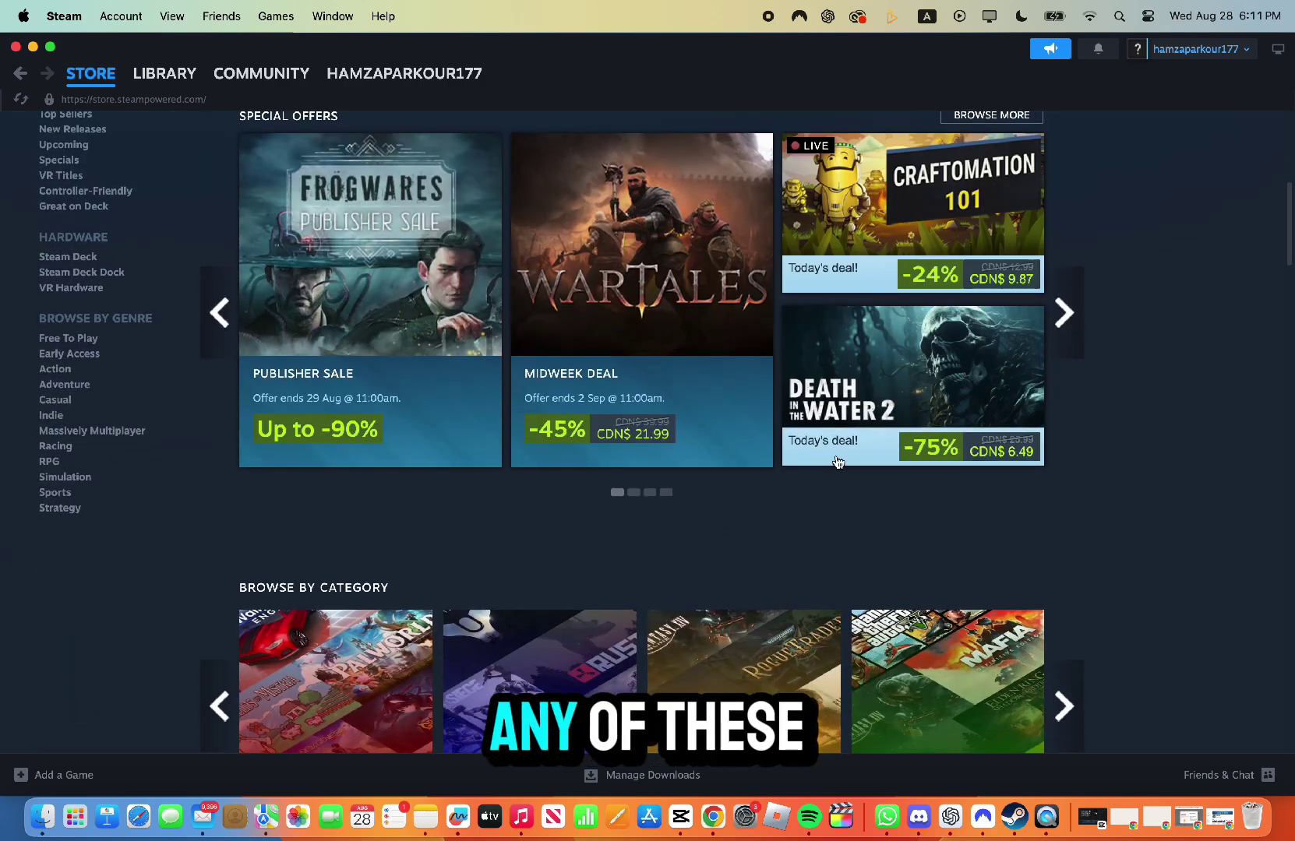
pyautogui.scroll(-3, 828, 594)
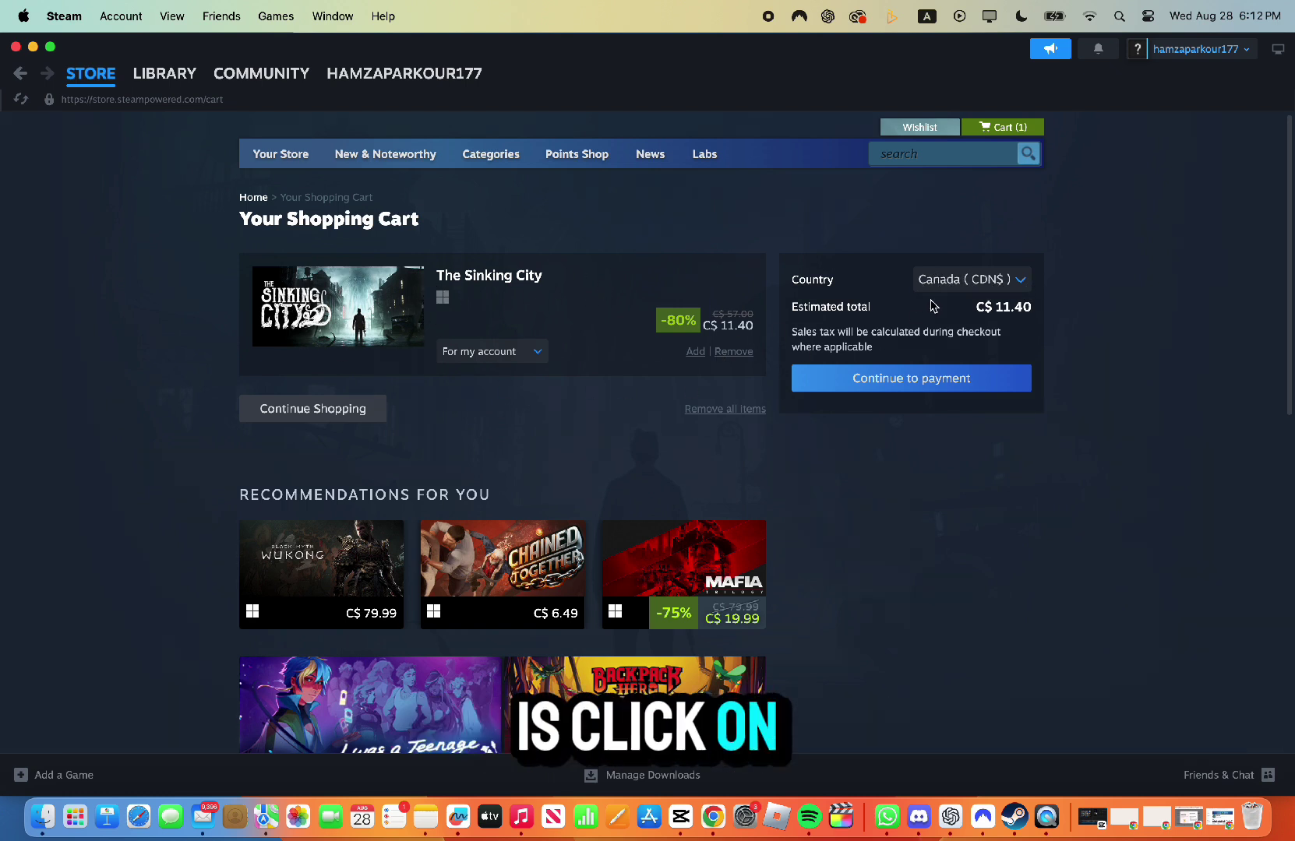
pyautogui.click(986, 281)
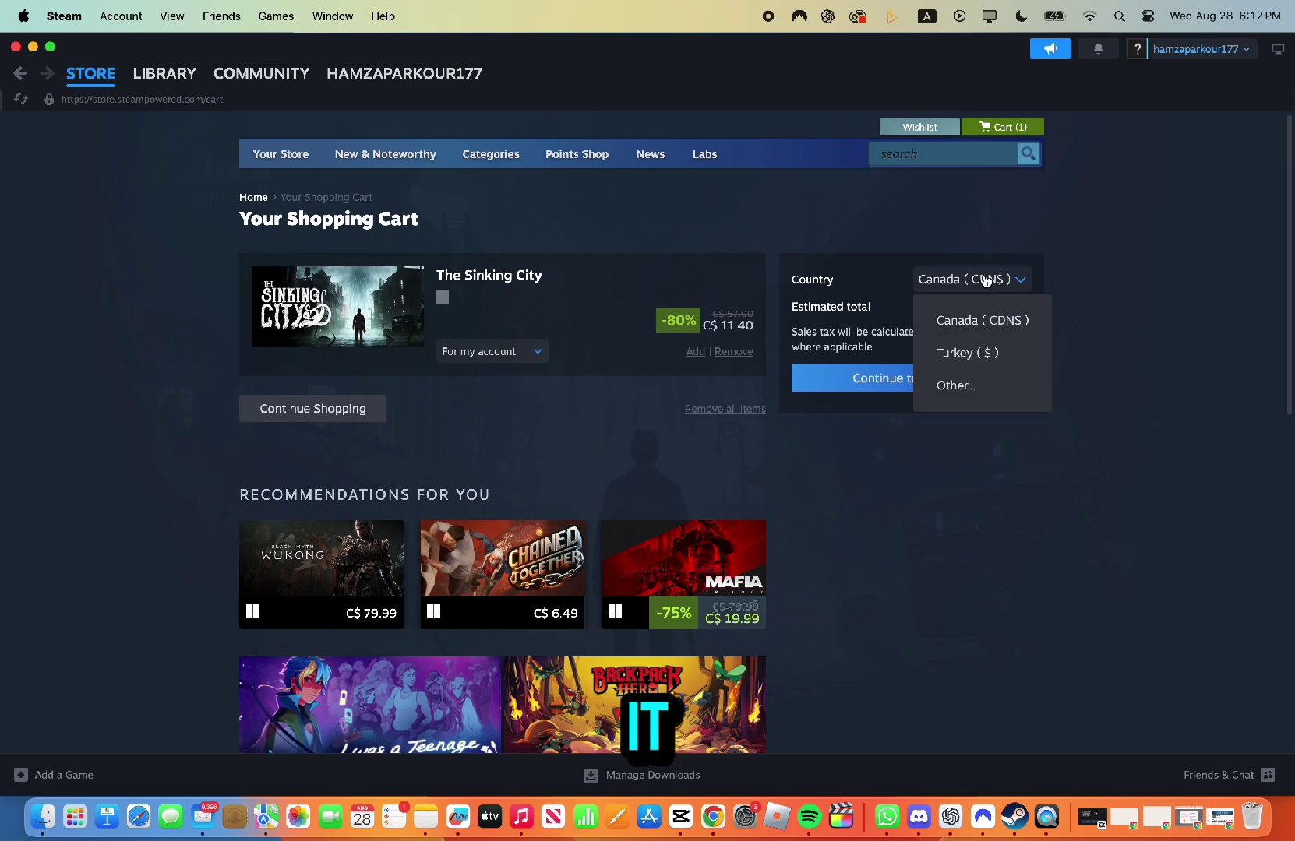
pyautogui.click(983, 353)
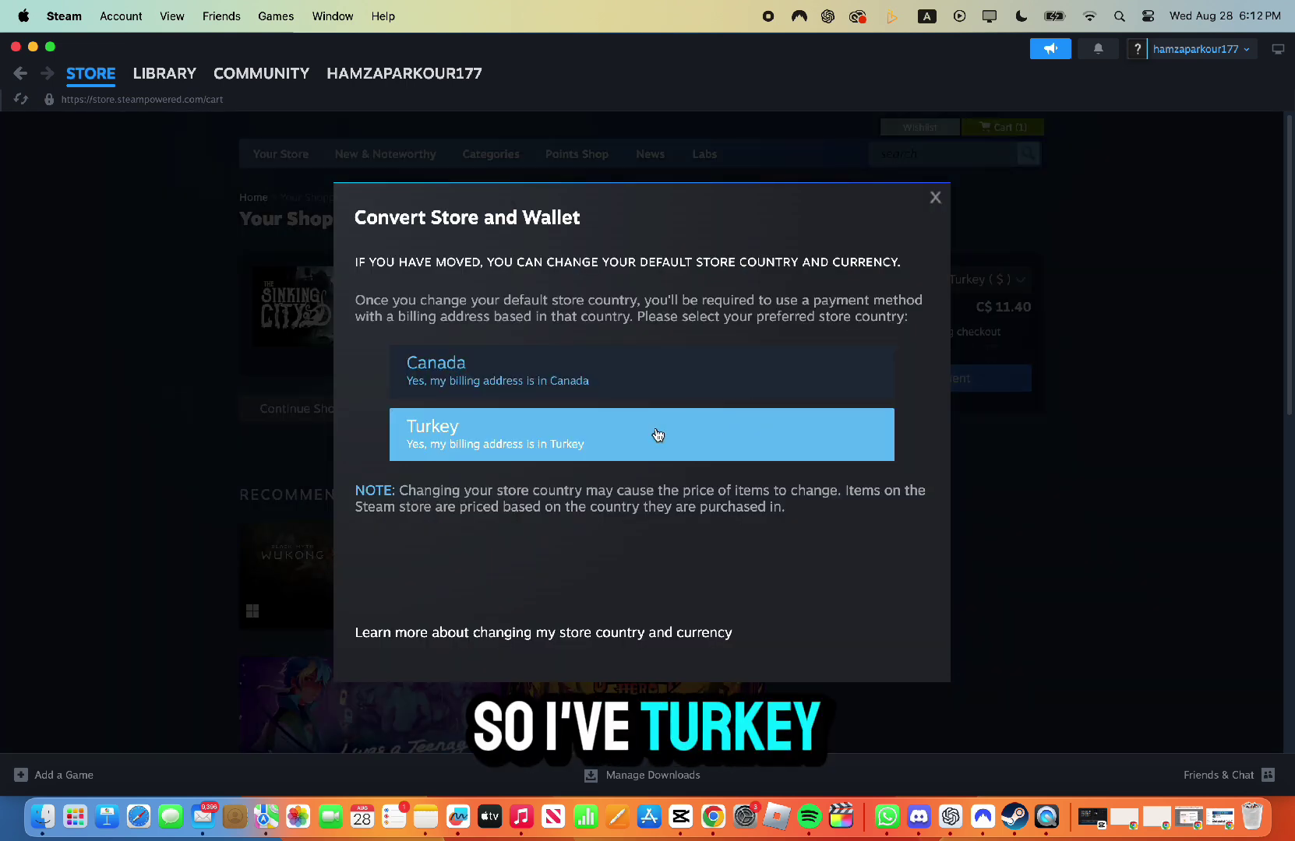
pyautogui.click(576, 447)
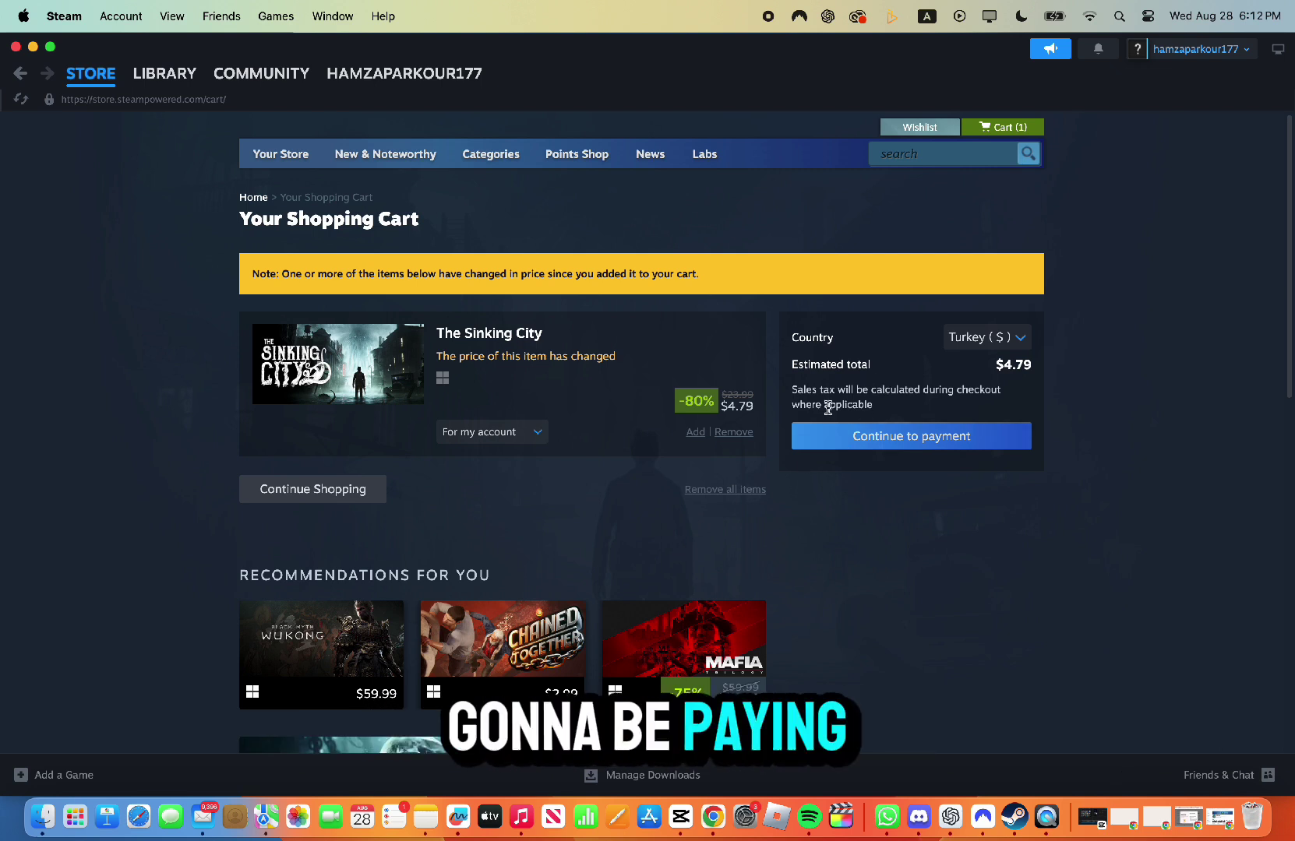
pyautogui.moveTo(996, 369); pyautogui.dragTo(1064, 373)
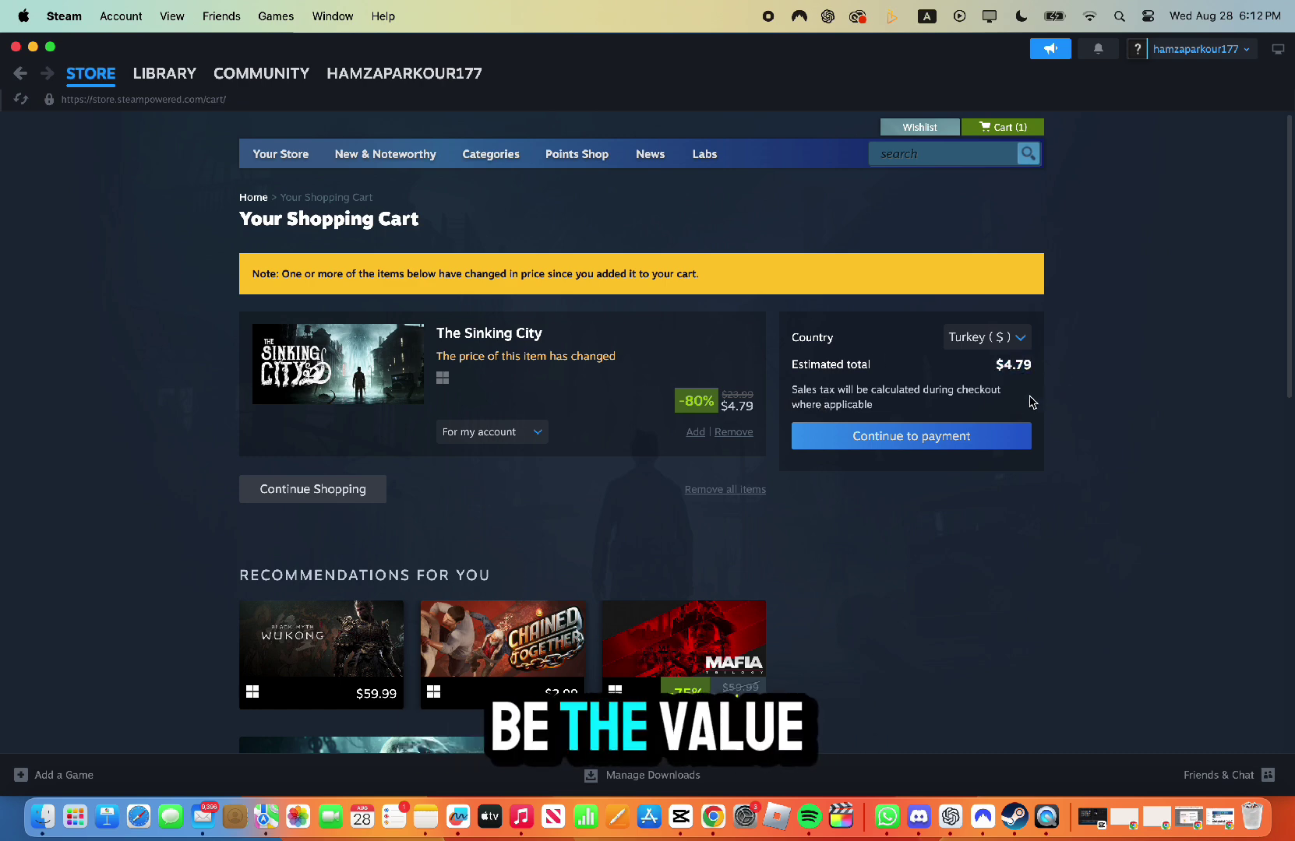
pyautogui.scroll(-2, 1012, 383)
pyautogui.scroll(-3, 1010, 384)
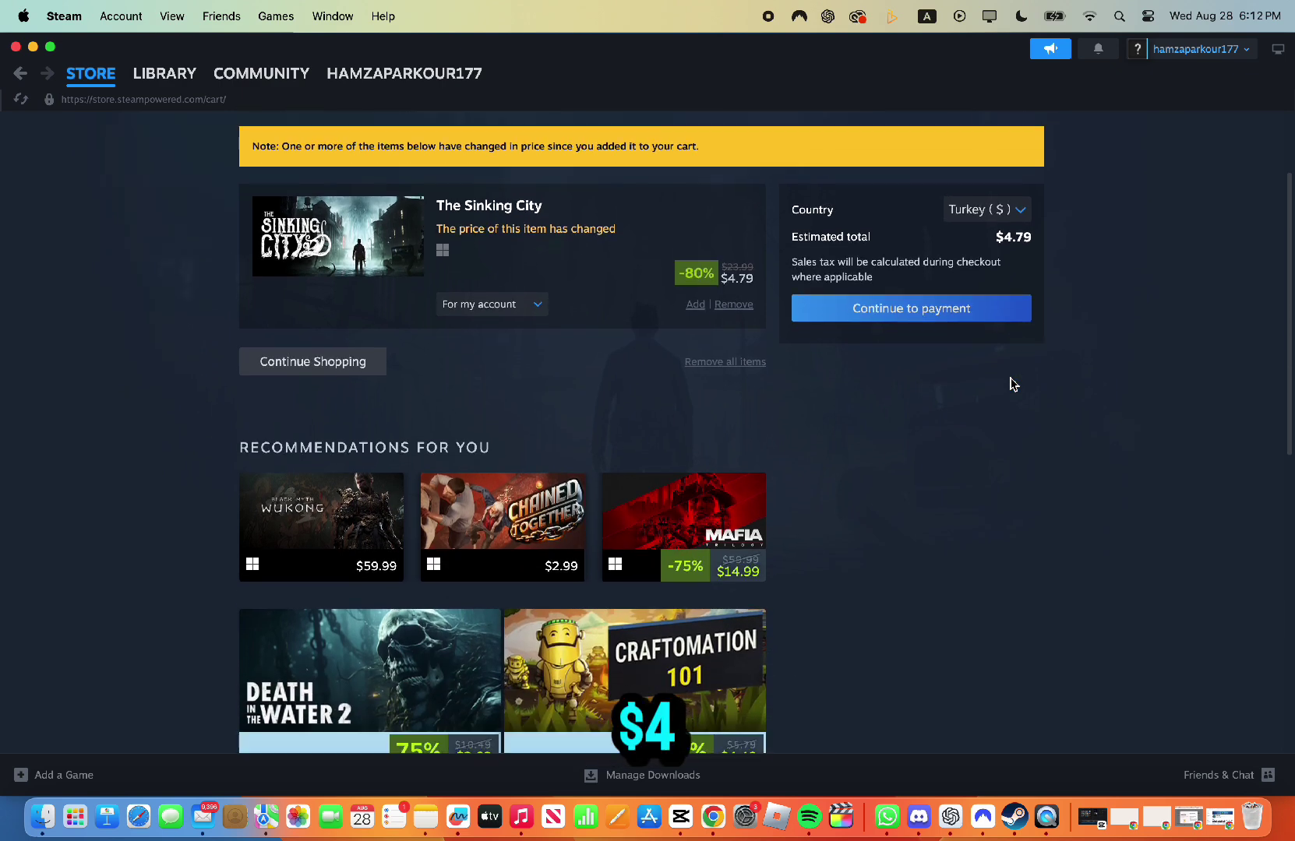
pyautogui.scroll(5, 1009, 384)
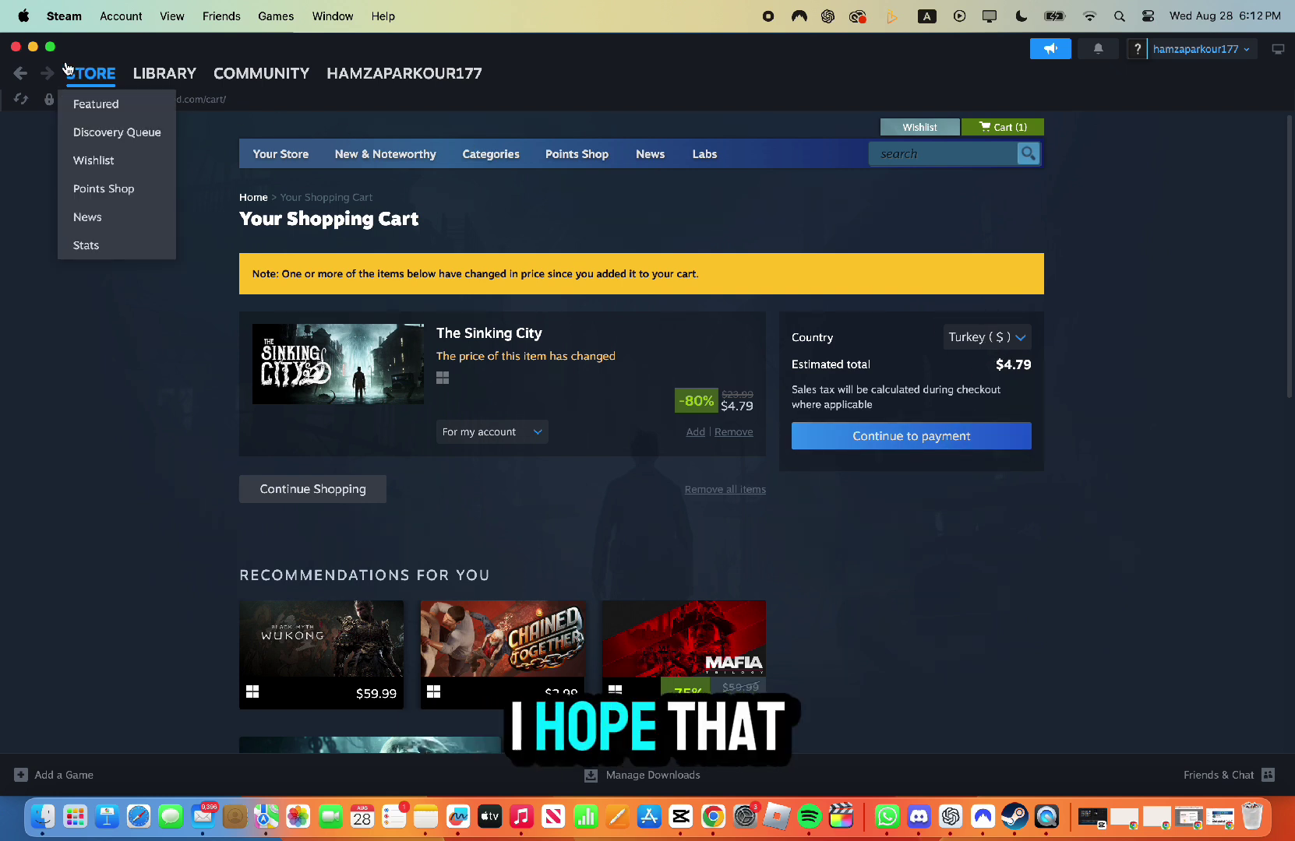
# Step: Close the Steam window, switch to NordVPN, search for "mor" and connect to Morocco (Rabat)
pyautogui.click(15, 47)
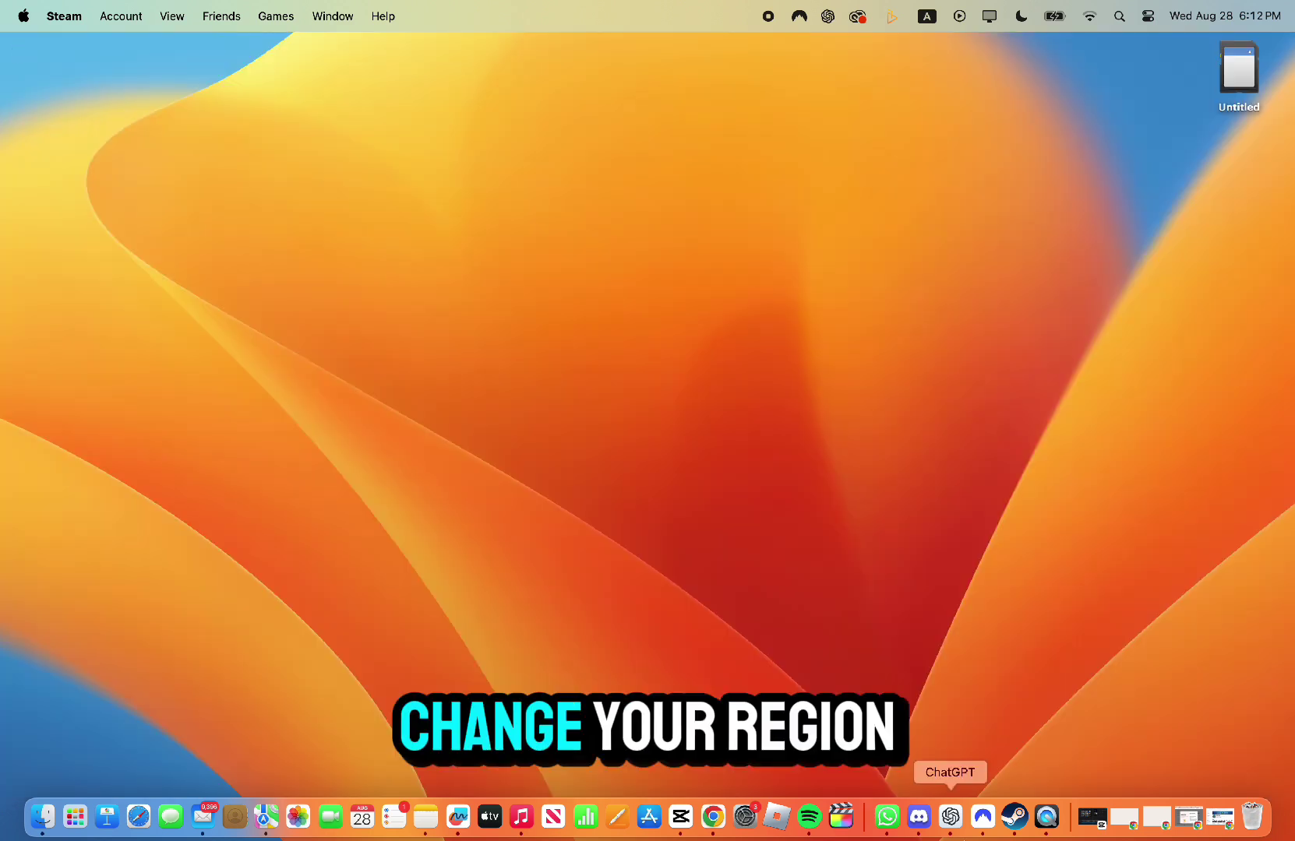
pyautogui.click(983, 818)
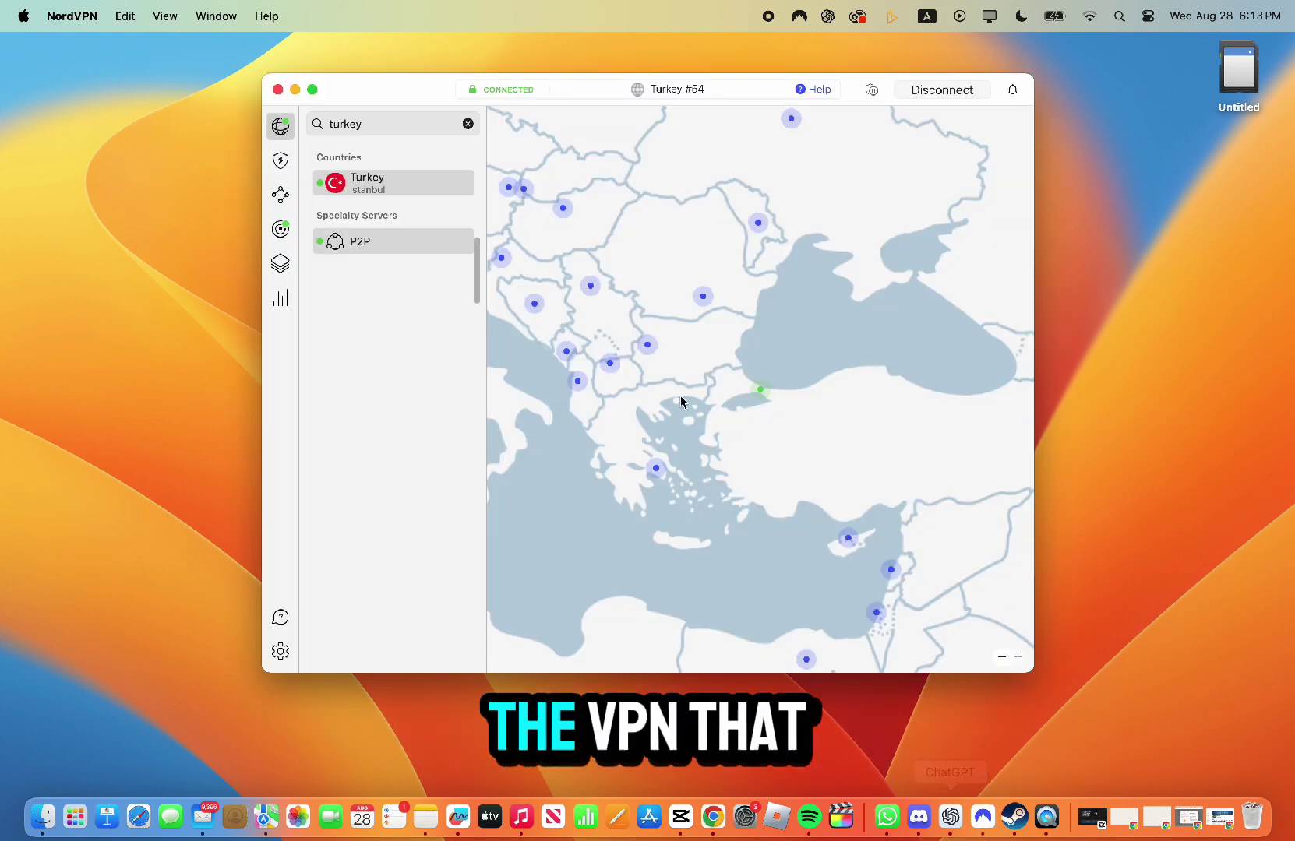
pyautogui.click(468, 124)
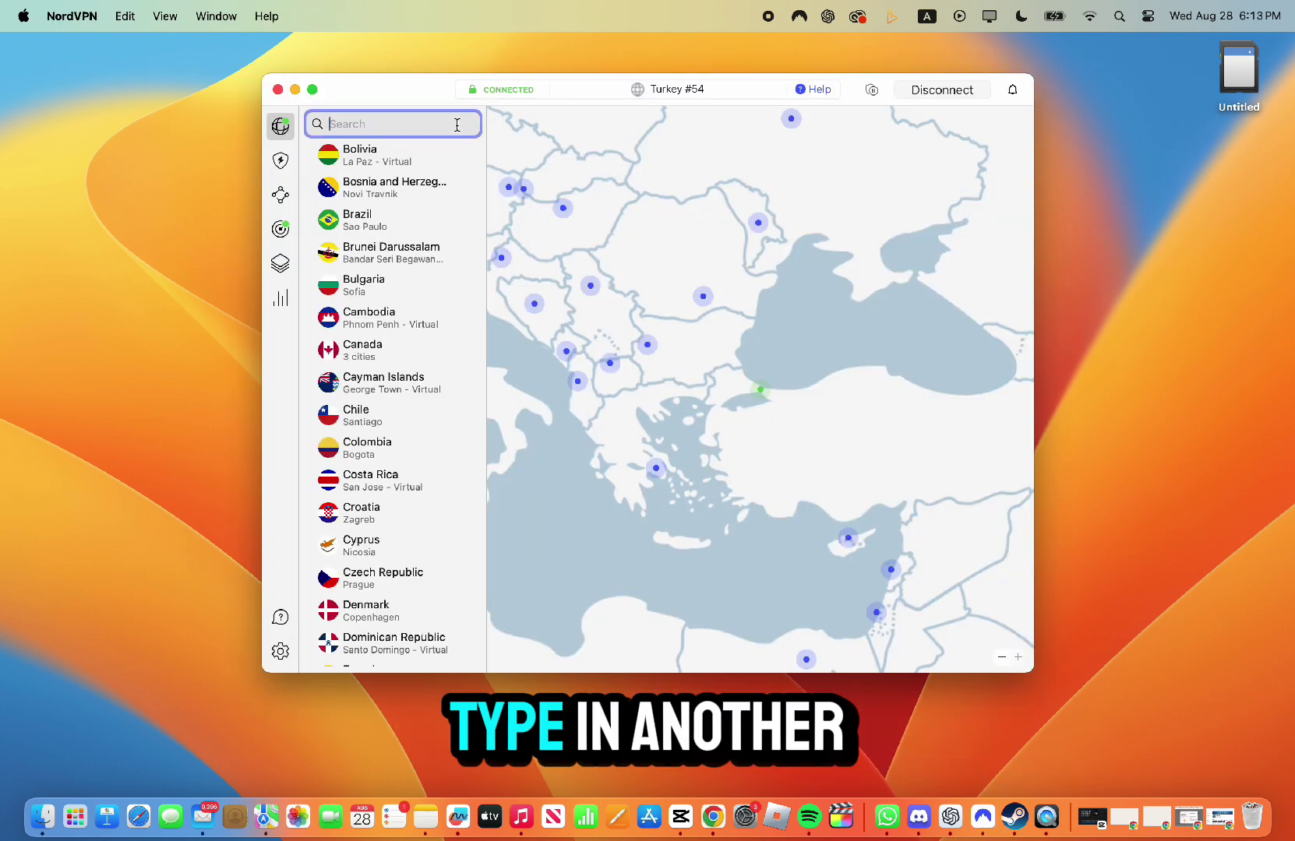
pyautogui.write('mor')
pyautogui.click(391, 187)
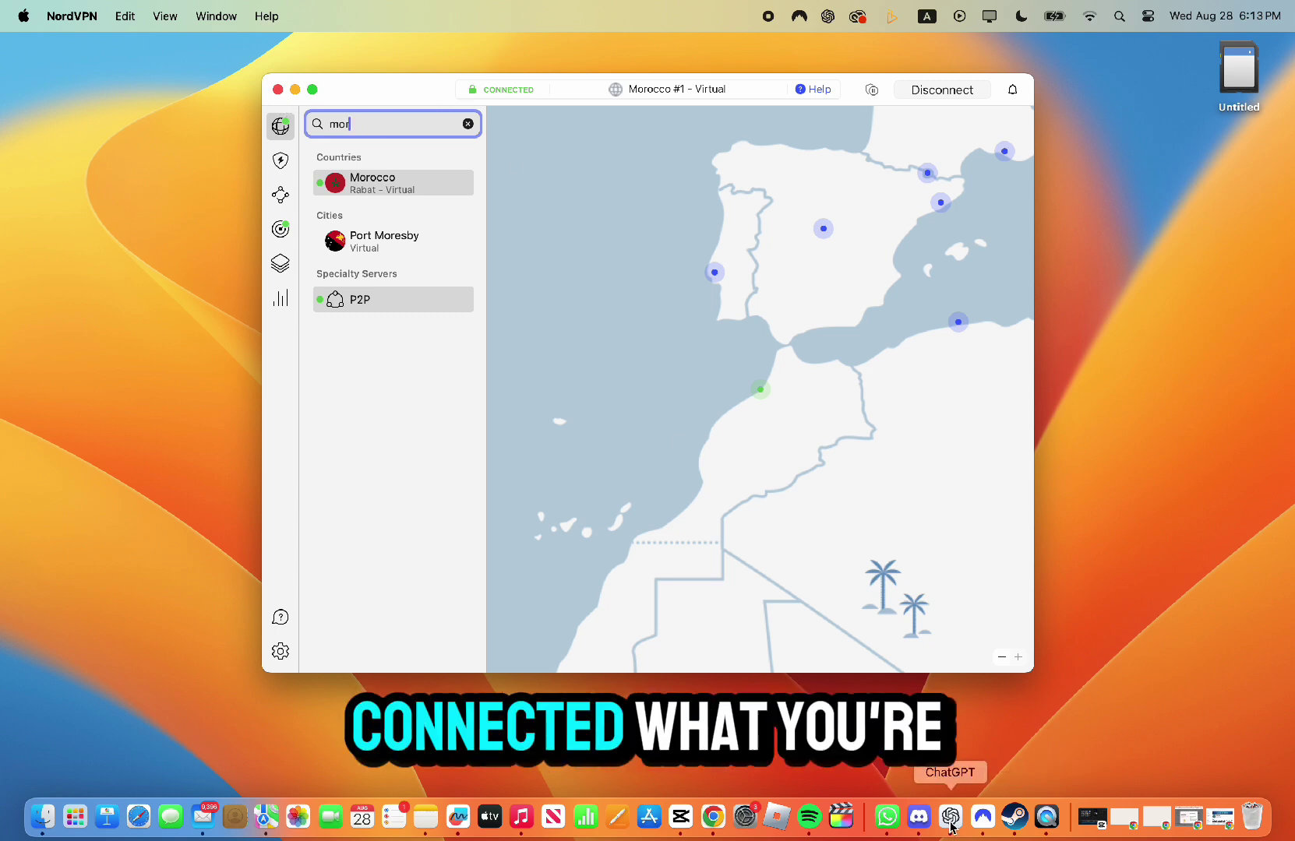
# Step: Reopen Steam with its window enlarged to fill the screen and open the shopping cart
pyautogui.click(1013, 816)
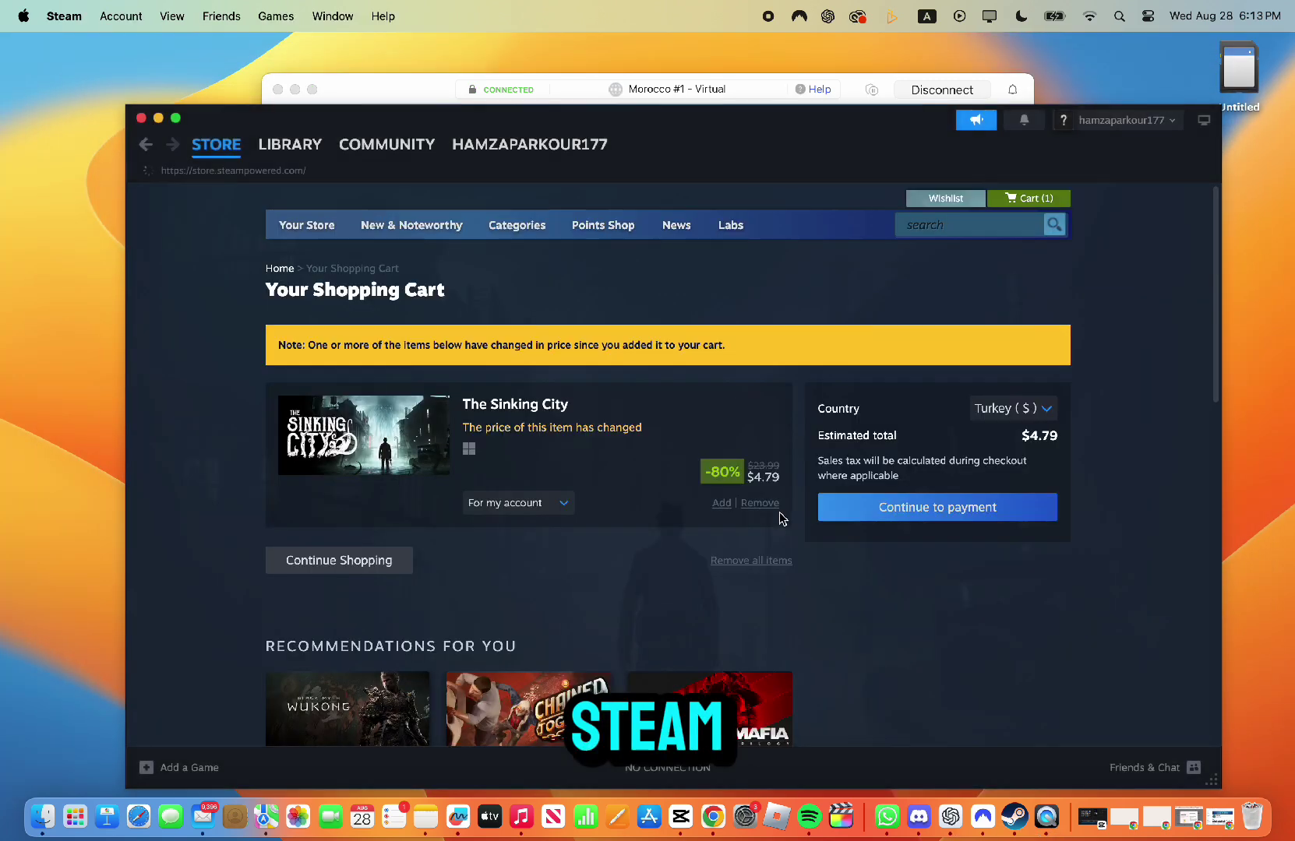
pyautogui.doubleClick(191, 131)
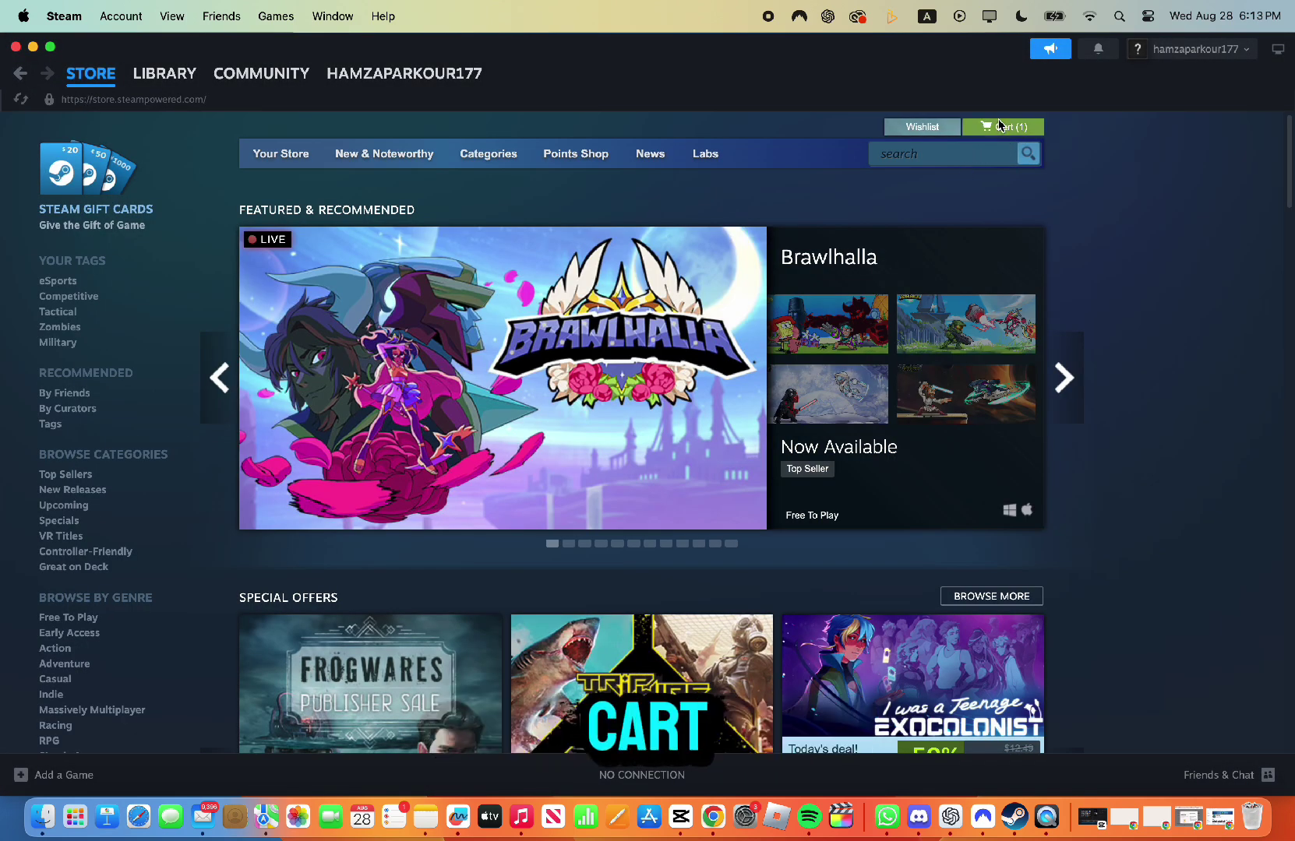
pyautogui.click(1000, 130)
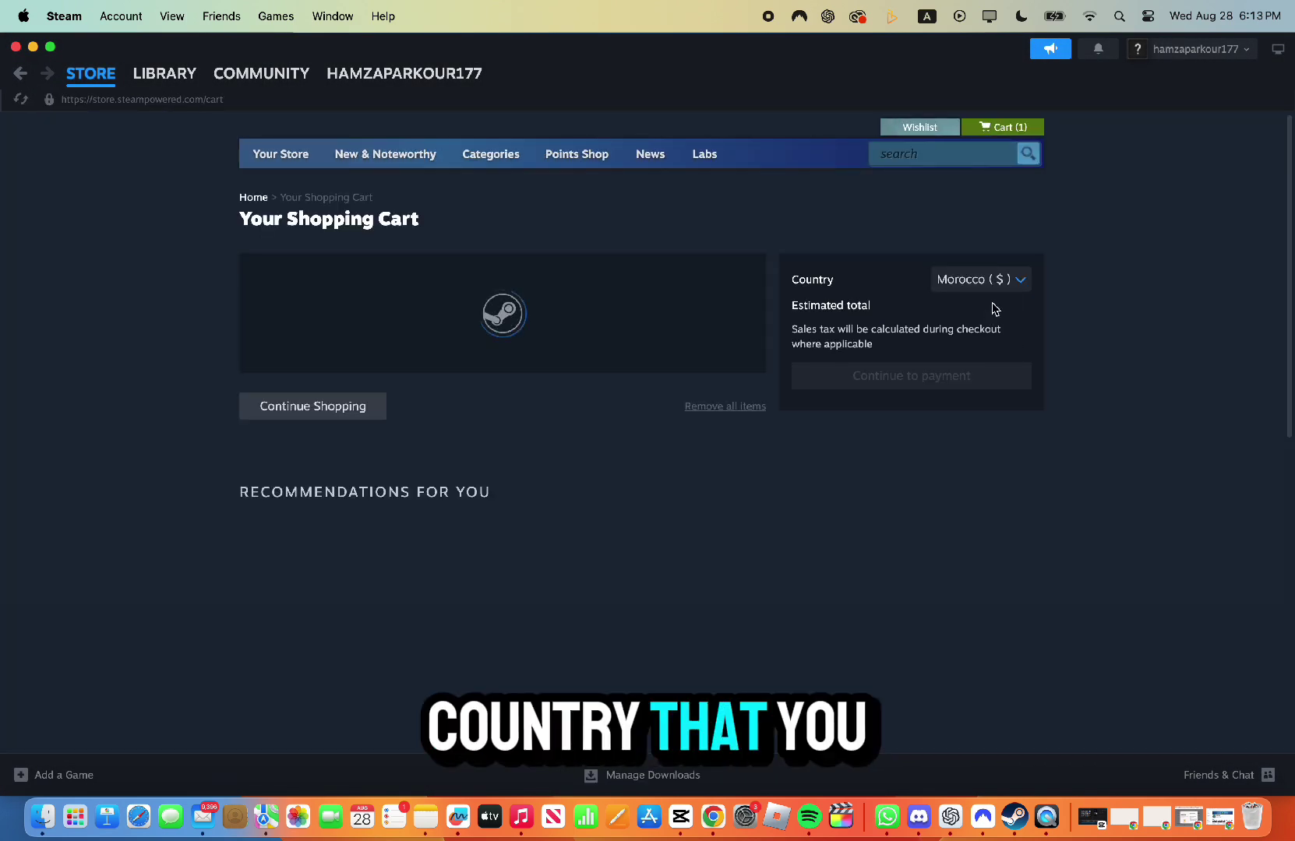
# Step: Pick Morocco ($) as the cart country, switch it to Canada (CDN$), and choose Morocco as the billing country in the store conversion dialog
pyautogui.click(1007, 338)
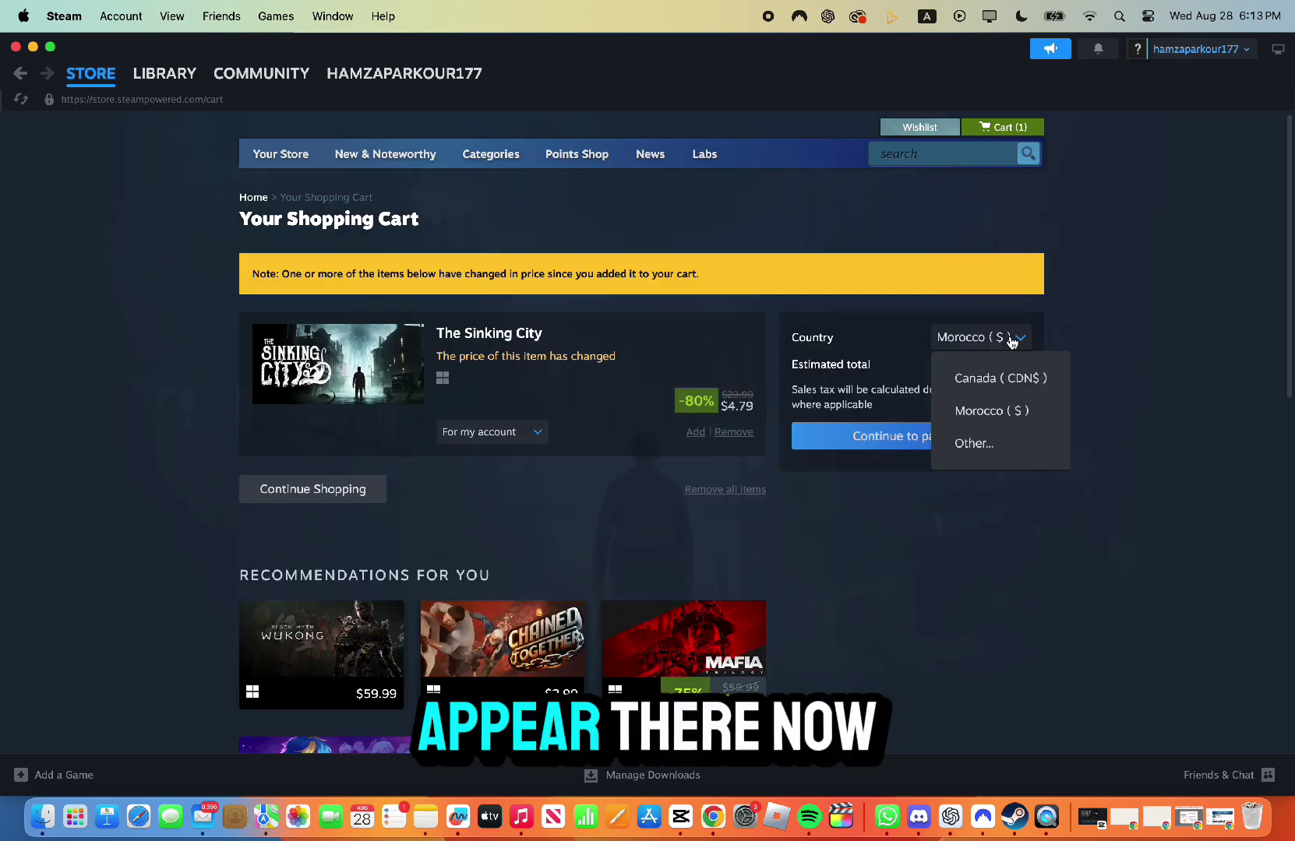
pyautogui.click(1007, 409)
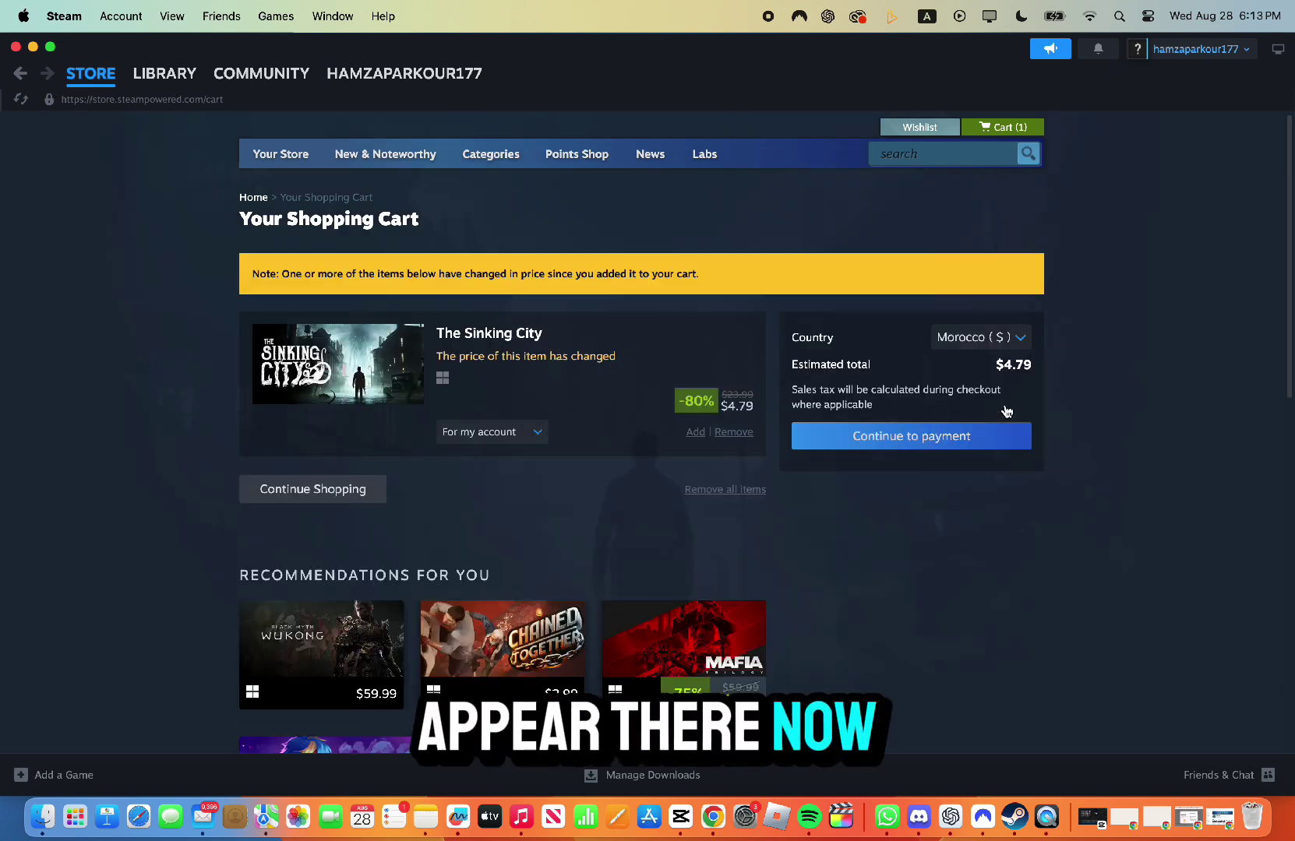
pyautogui.click(960, 350)
pyautogui.click(967, 379)
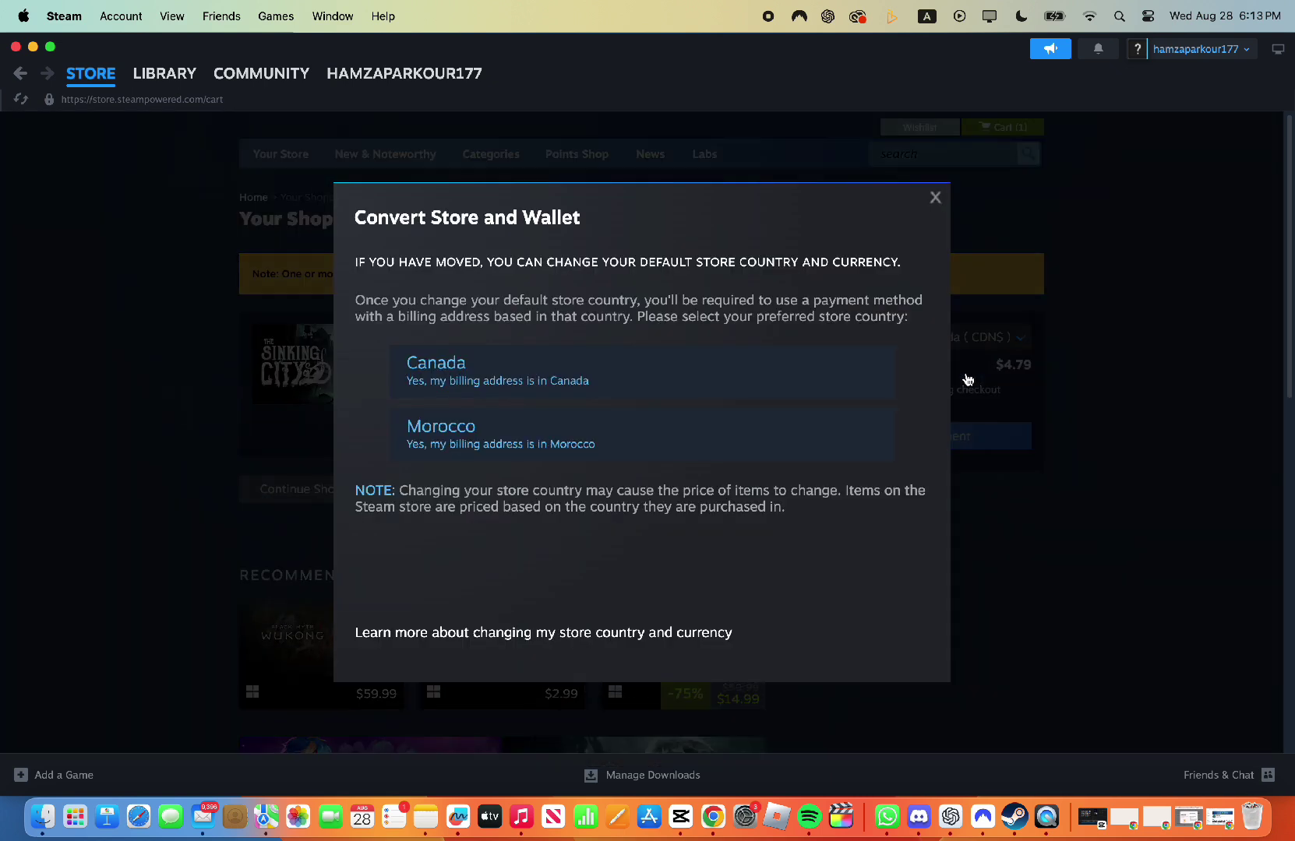
pyautogui.click(769, 437)
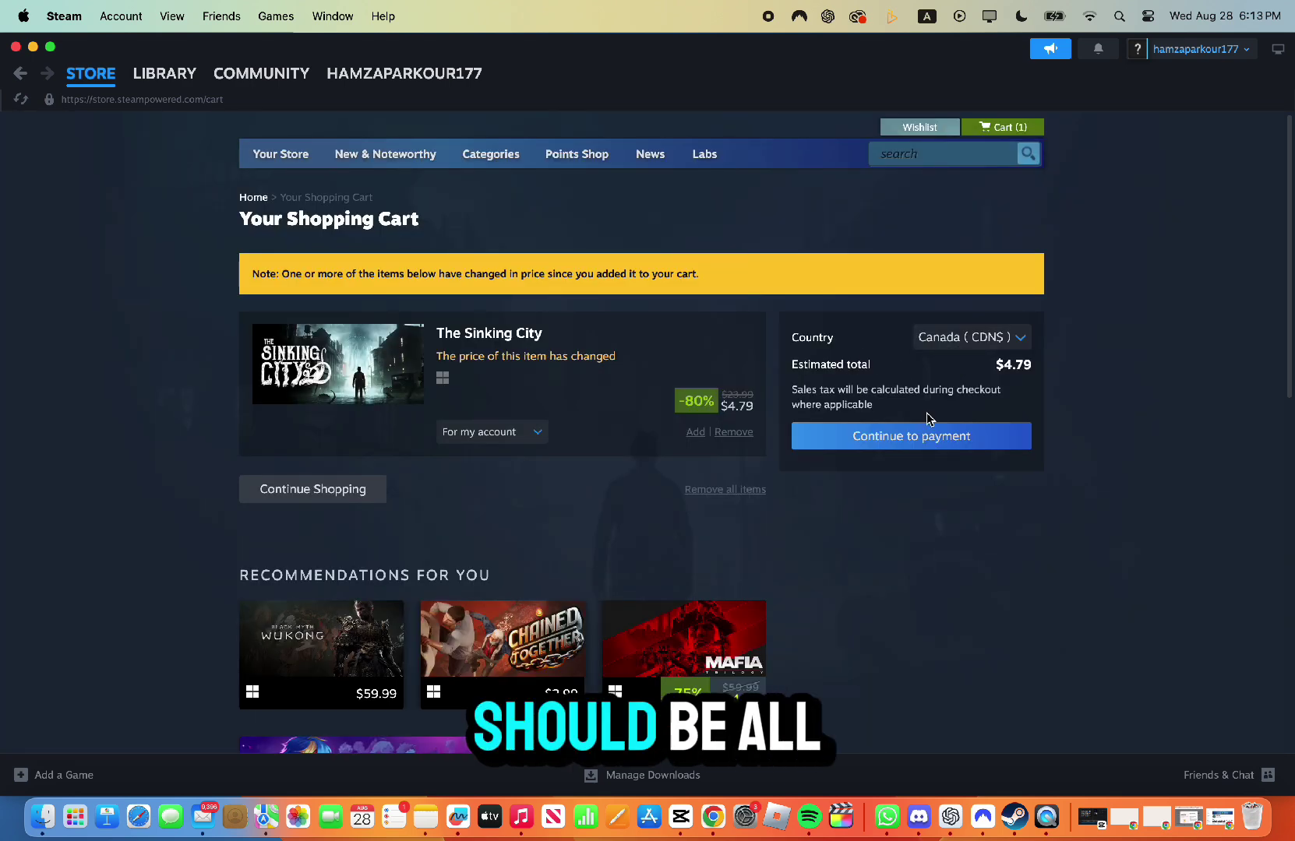
pyautogui.scroll(-3, 553, 402)
pyautogui.scroll(3, 659, 335)
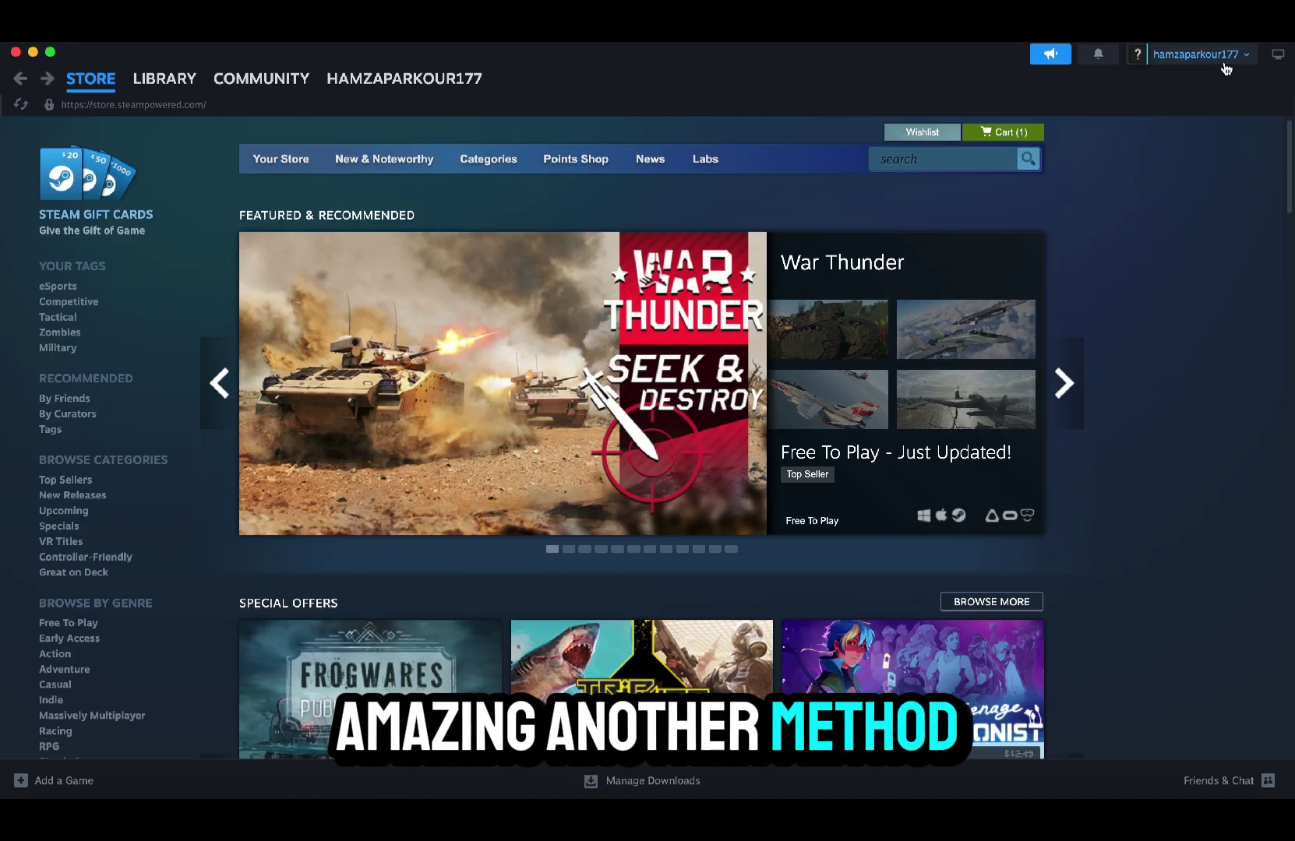
# Step: Open the Steam account details, go to the store country update page, and review its instructions for changing the store and wallet country
pyautogui.click(1221, 56)
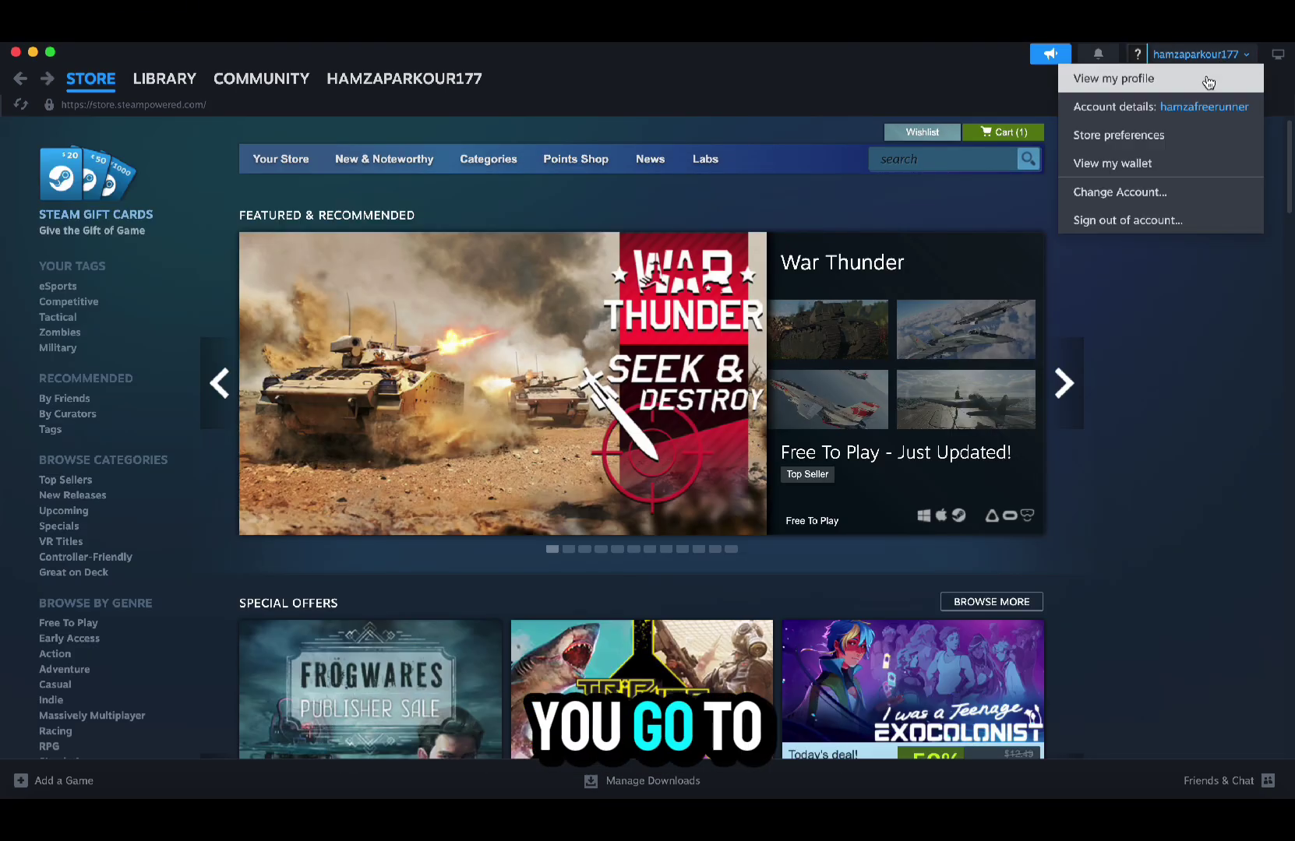
pyautogui.click(1144, 106)
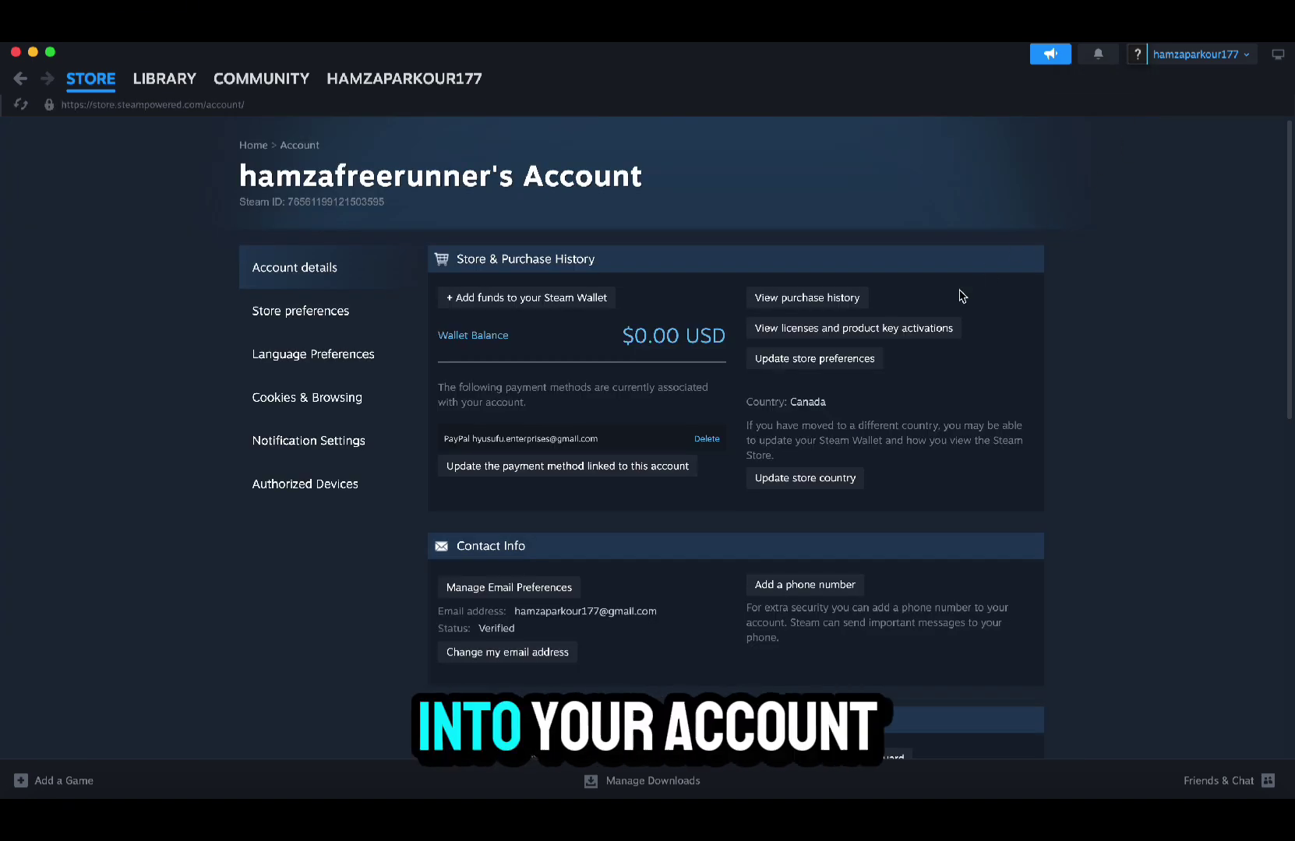
pyautogui.scroll(-1, 962, 296)
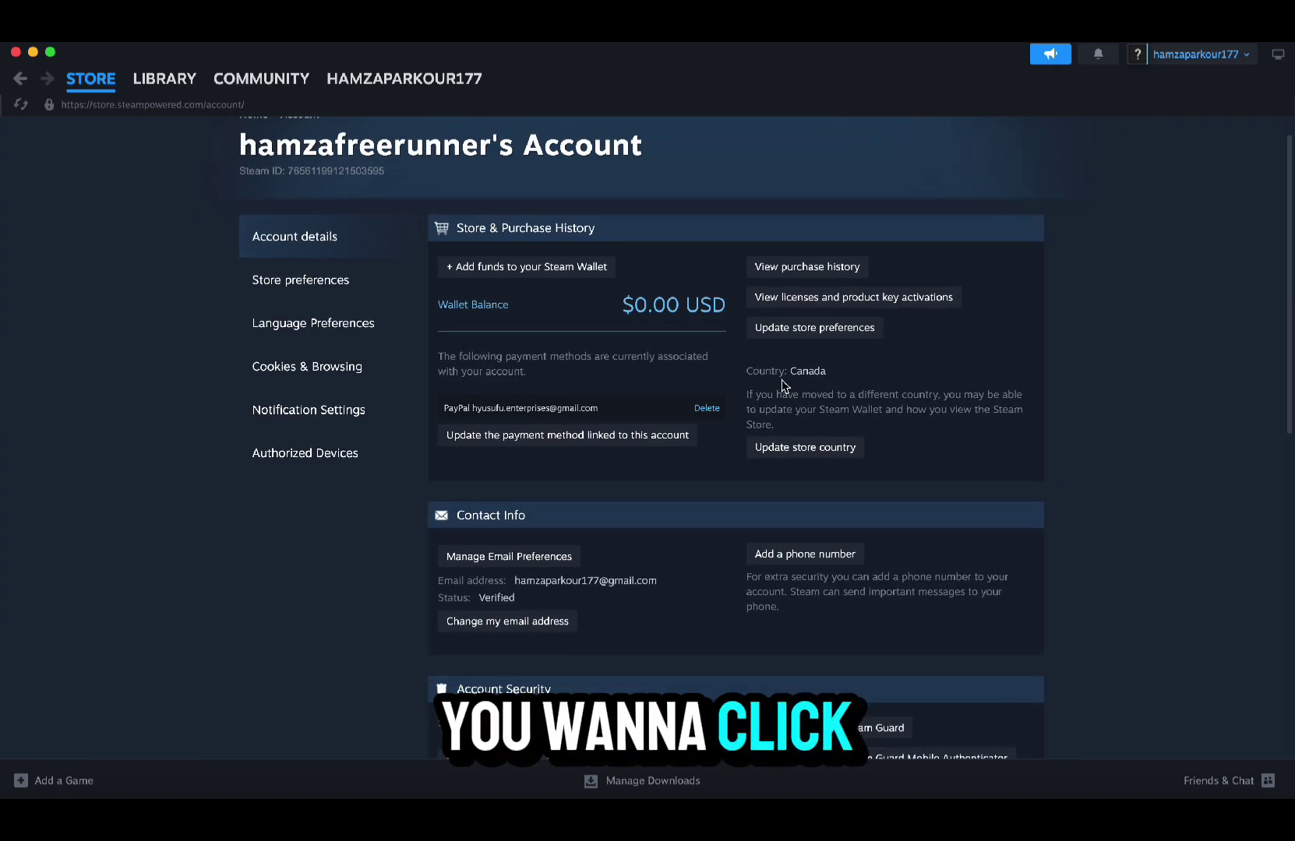
pyautogui.click(781, 450)
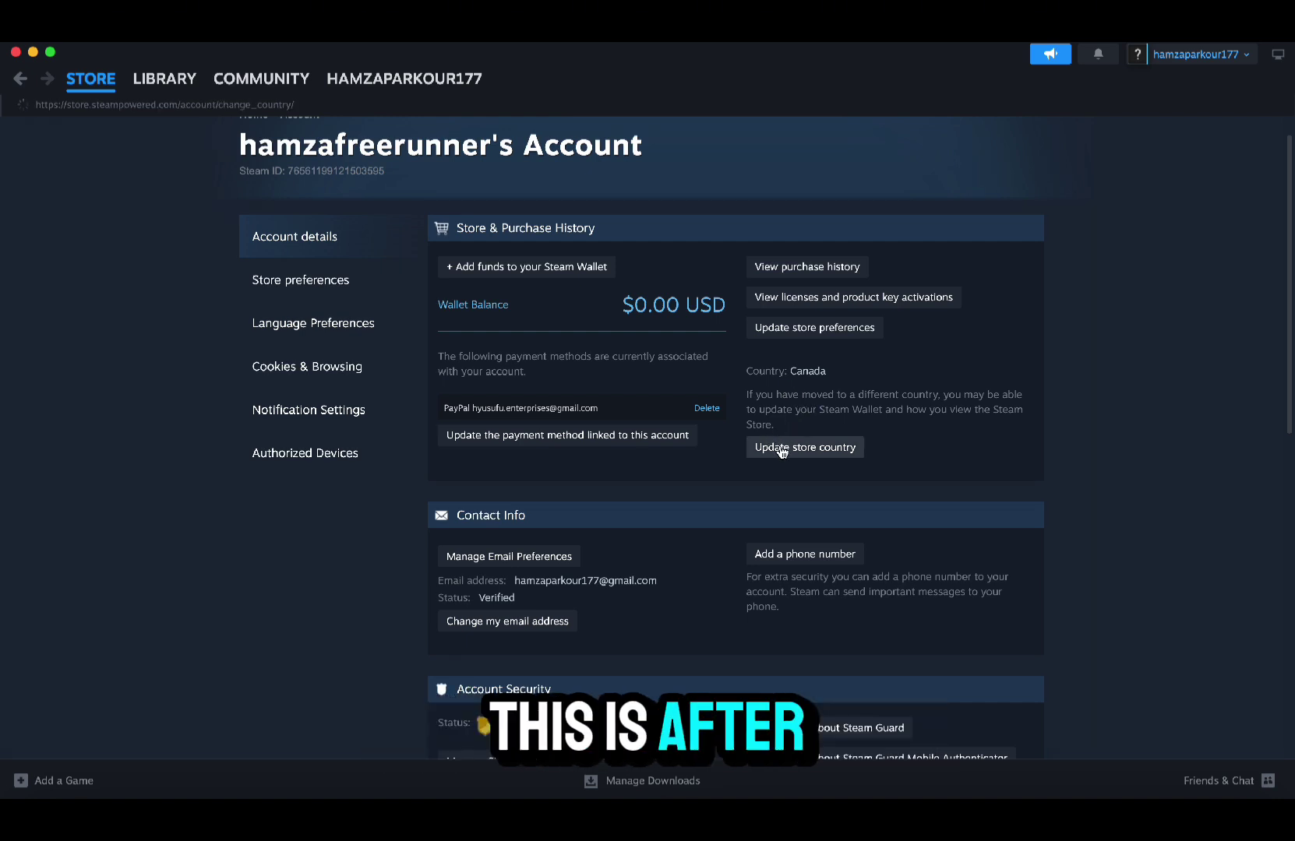
pyautogui.scroll(-1, 687, 453)
pyautogui.scroll(1, 685, 455)
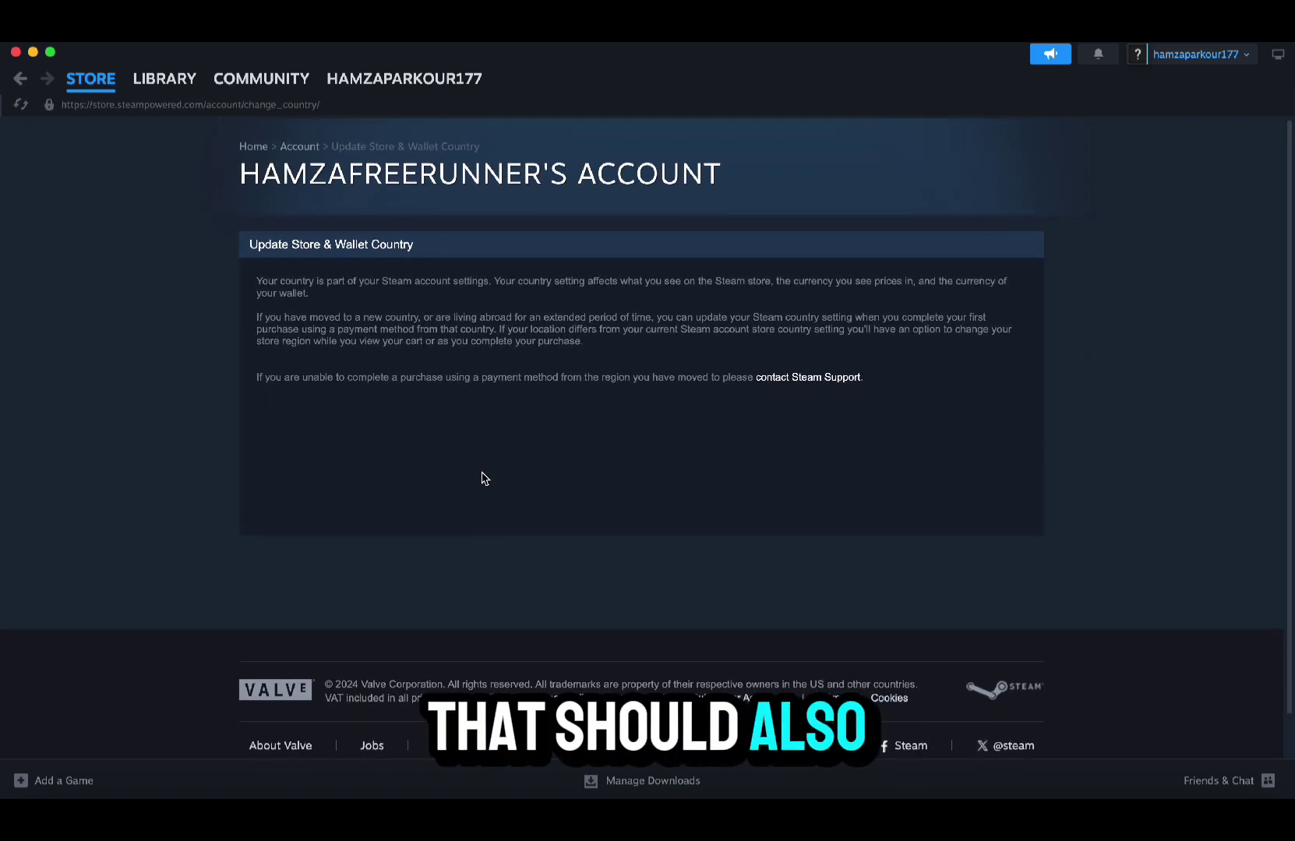
pyautogui.scroll(-1, 889, 429)
pyautogui.scroll(1, 889, 430)
pyautogui.scroll(-1, 889, 429)
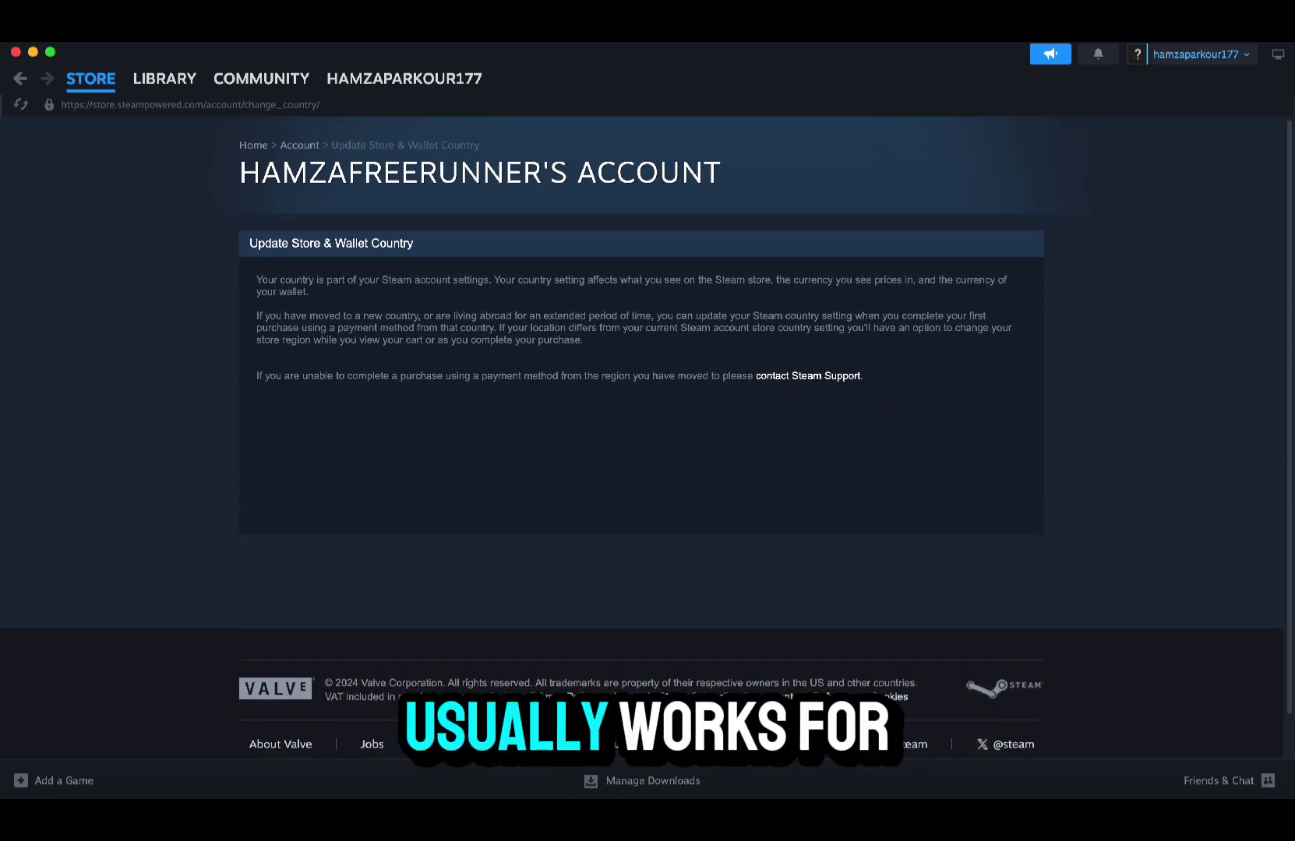